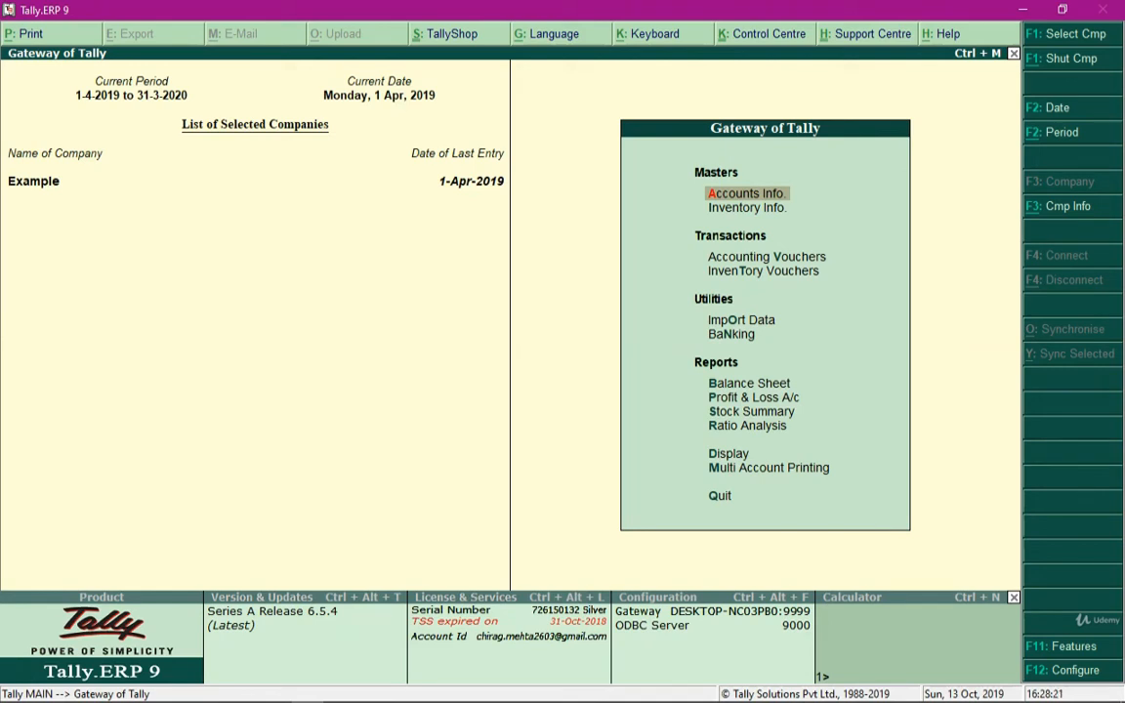
Enable Tax Deducted at Source (TDS) in the company's statutory and taxation features.
{"action": "key", "text": "F11"}
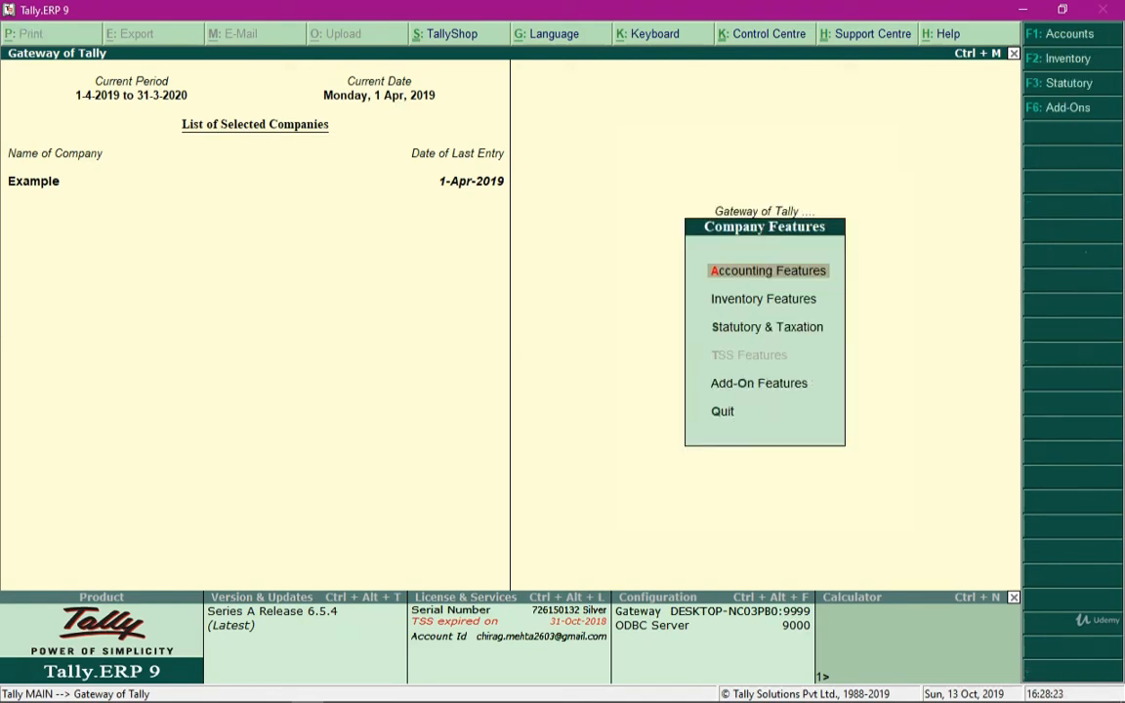
{"action": "key", "text": "Down"}
{"action": "key", "text": "Down"}
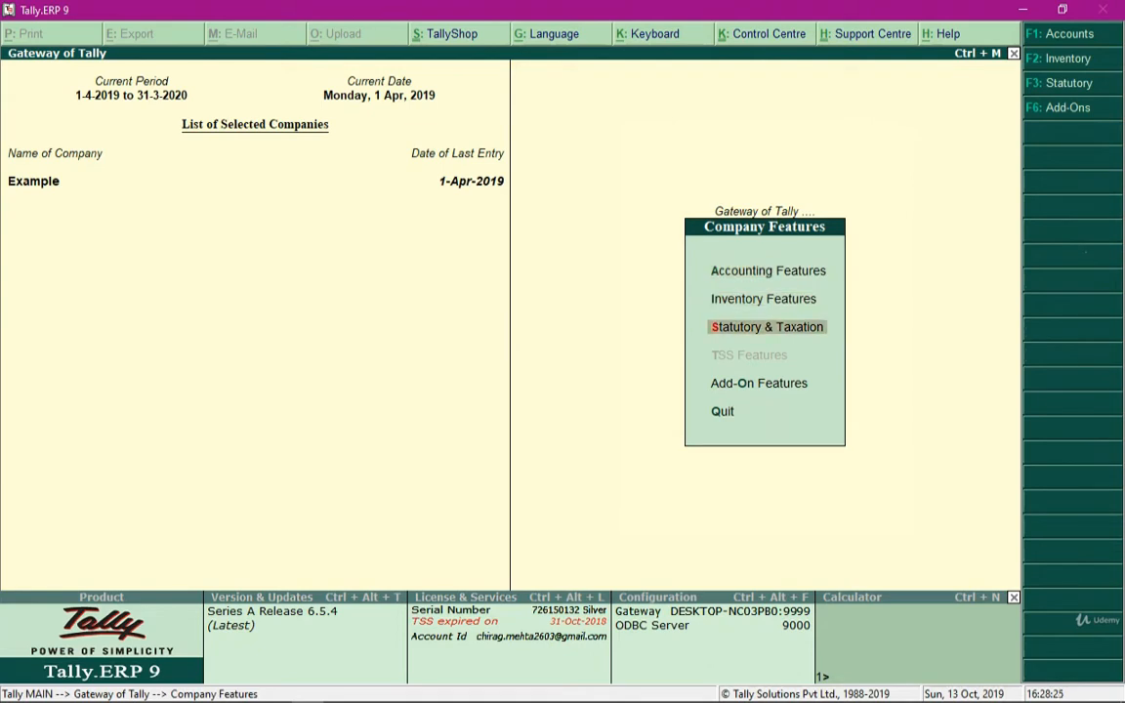
{"action": "key", "text": "Return"}
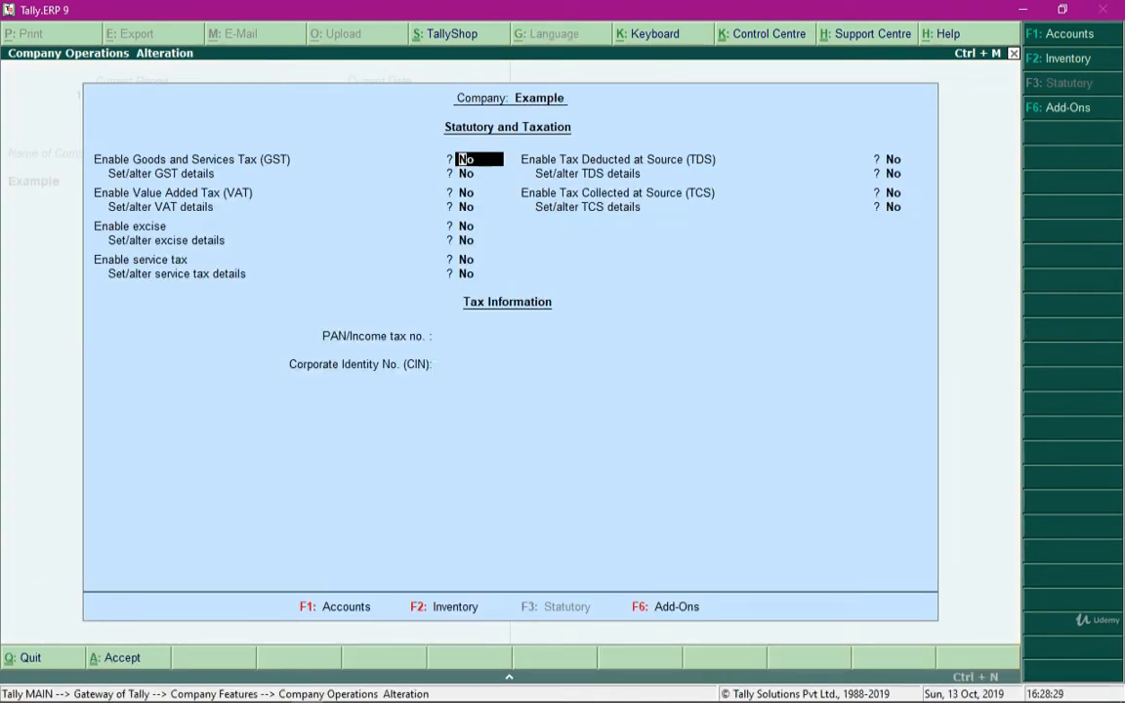
{"action": "left_click", "coordinate": [897, 159]}
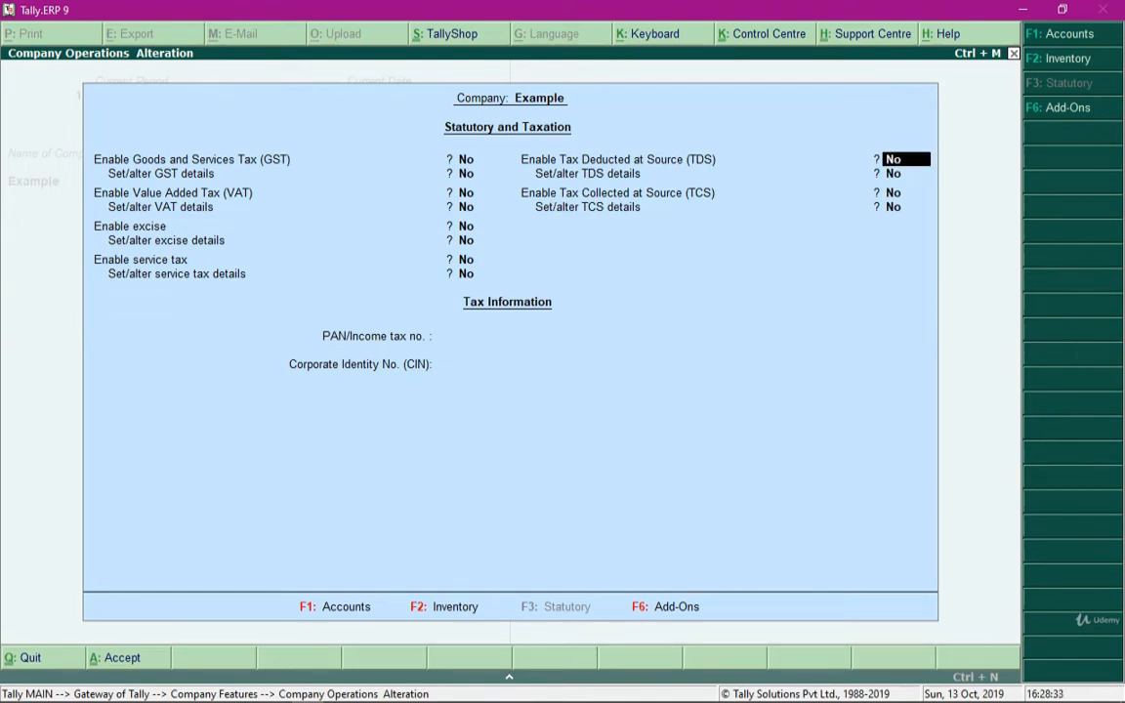
{"action": "type", "text": "y"}
{"action": "key", "text": "Return"}
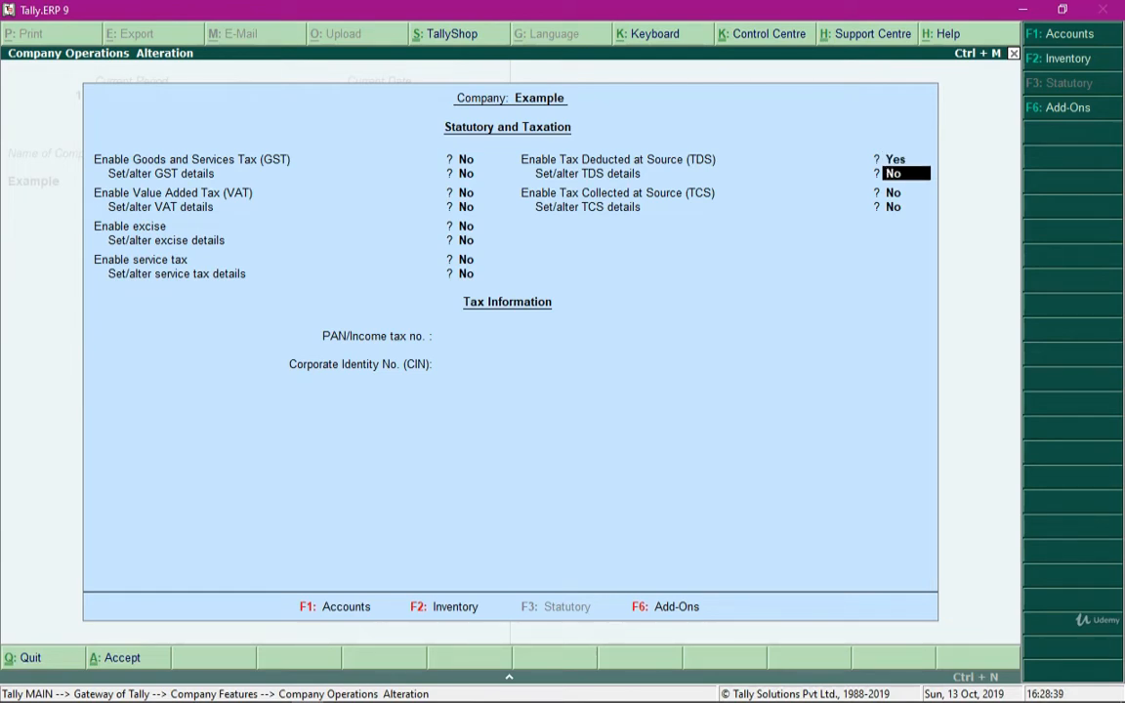
Fill in the TDS deductor details with the TAN numbers, type Company, branch Hyderabad and 20% rate without PAN, and save the statutory features.
{"action": "type", "text": "y"}
{"action": "key", "text": "Return"}
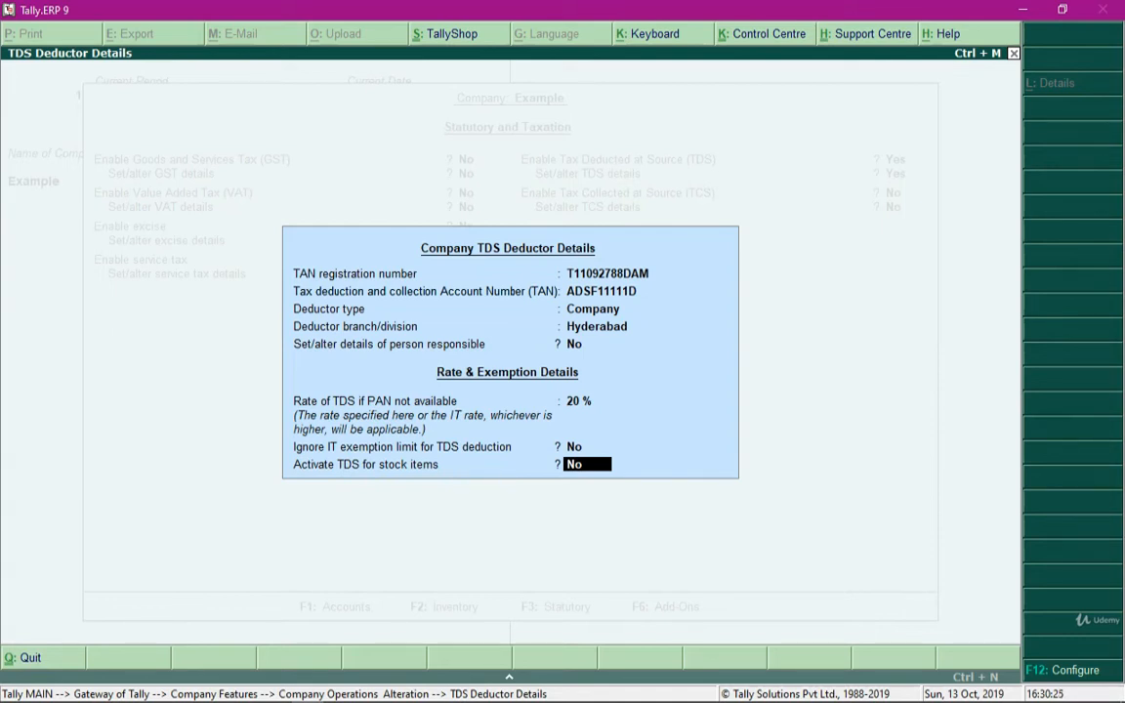
{"action": "key", "text": "Return"}
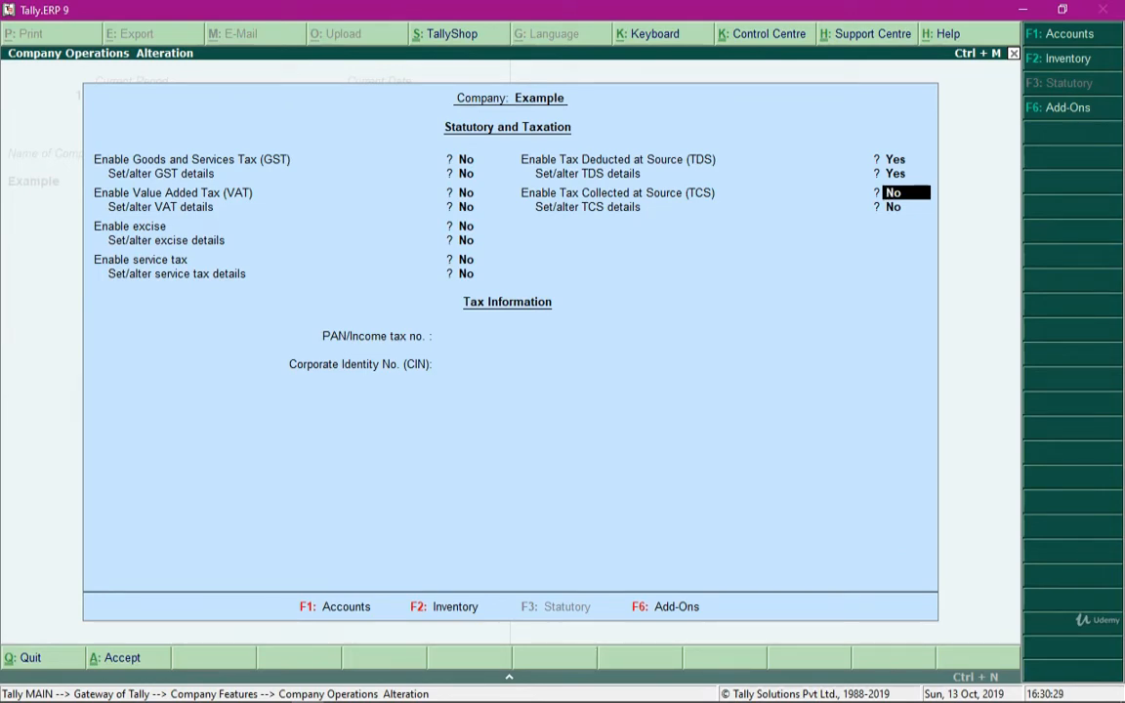
{"action": "key", "text": "ctrl+a"}
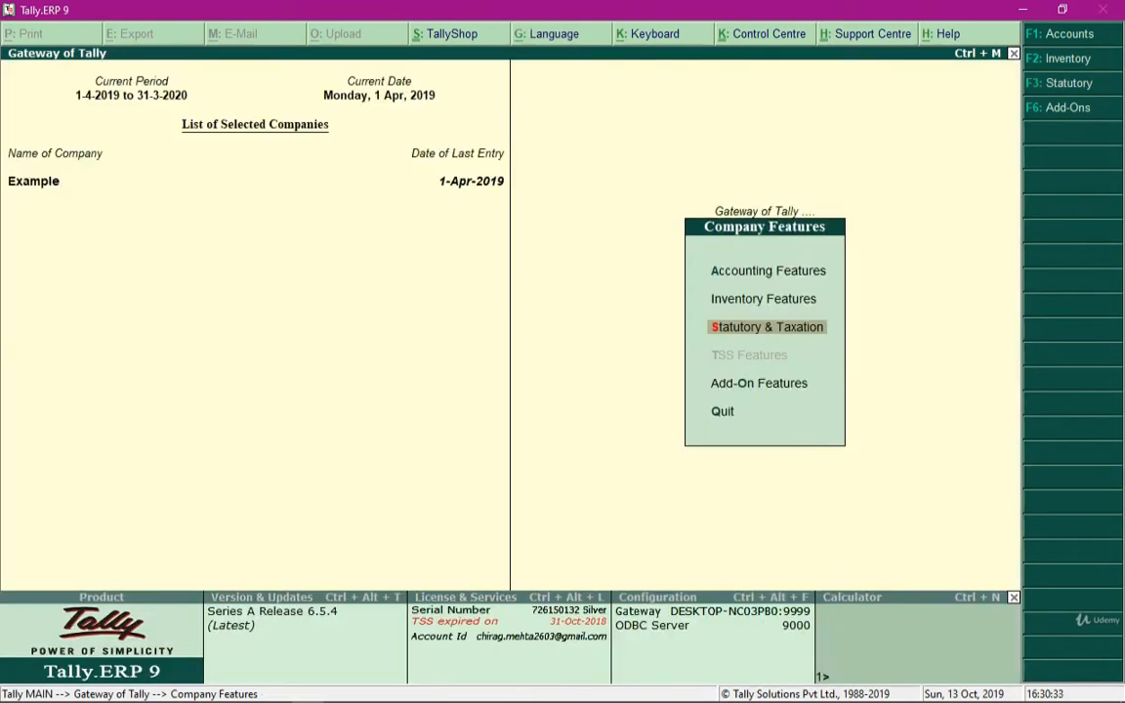
{"action": "key", "text": "Escape"}
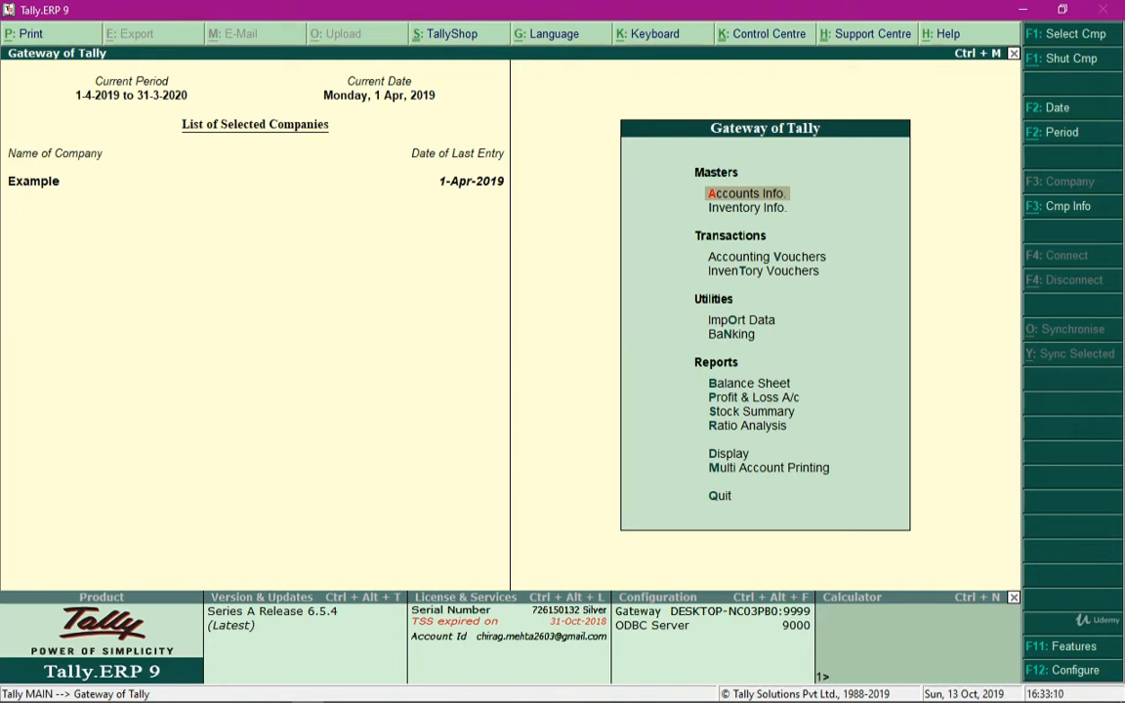
Start a new TDS nature of payment in the statutory masters and choose Commission Or Brokerage, section 194H.
{"action": "key", "text": "Return"}
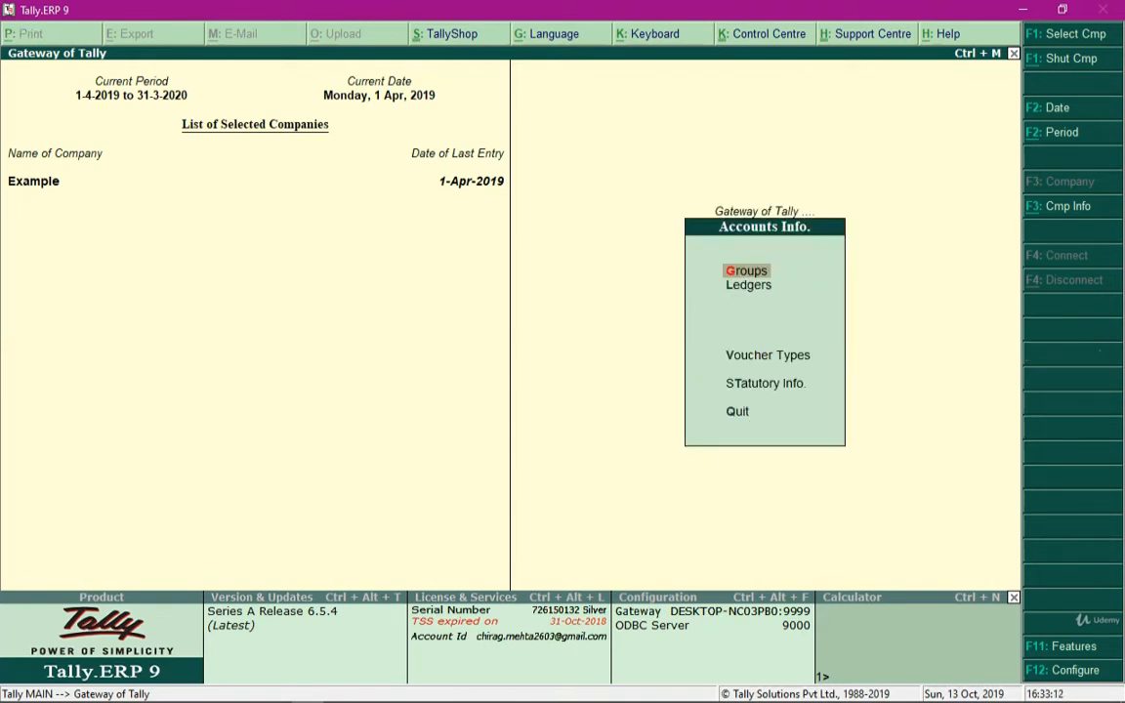
{"action": "key", "text": "Down"}
{"action": "key", "text": "Down"}
{"action": "key", "text": "Down"}
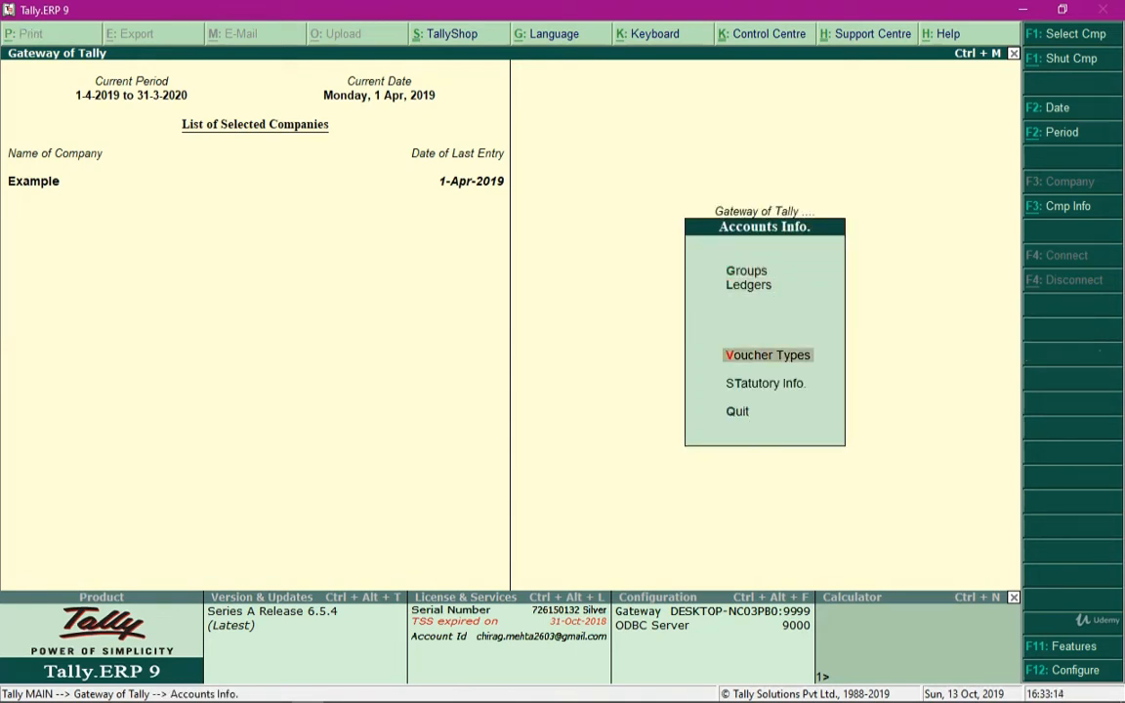
{"action": "key", "text": "Return"}
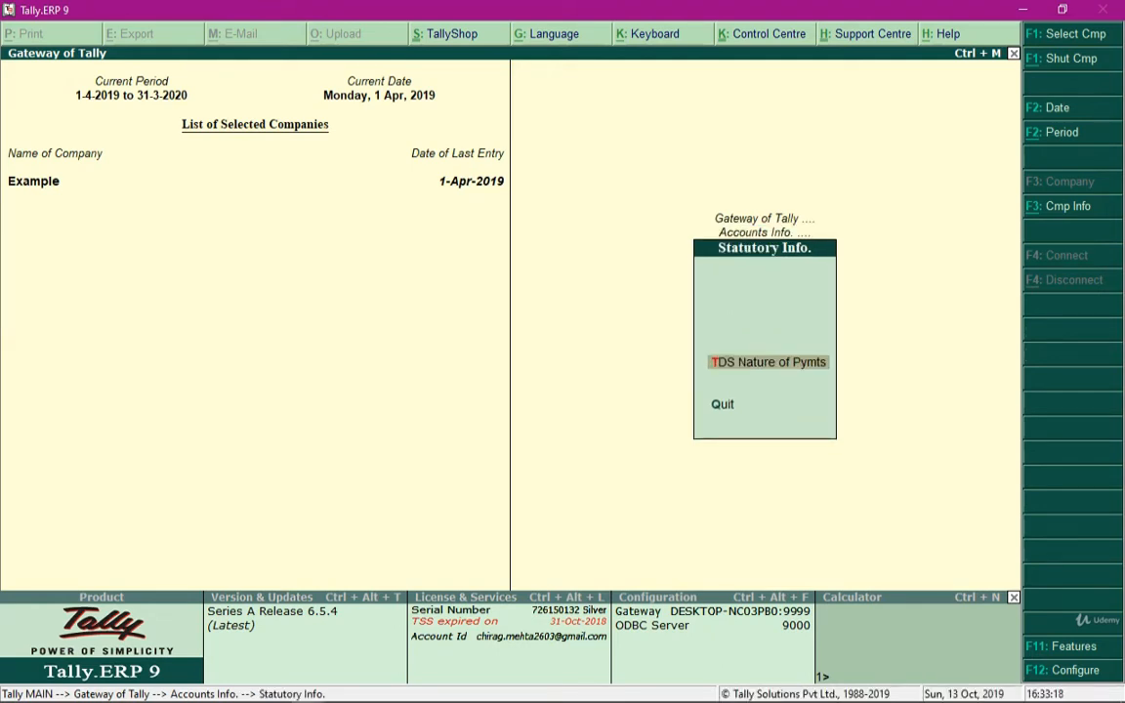
{"action": "key", "text": "Return"}
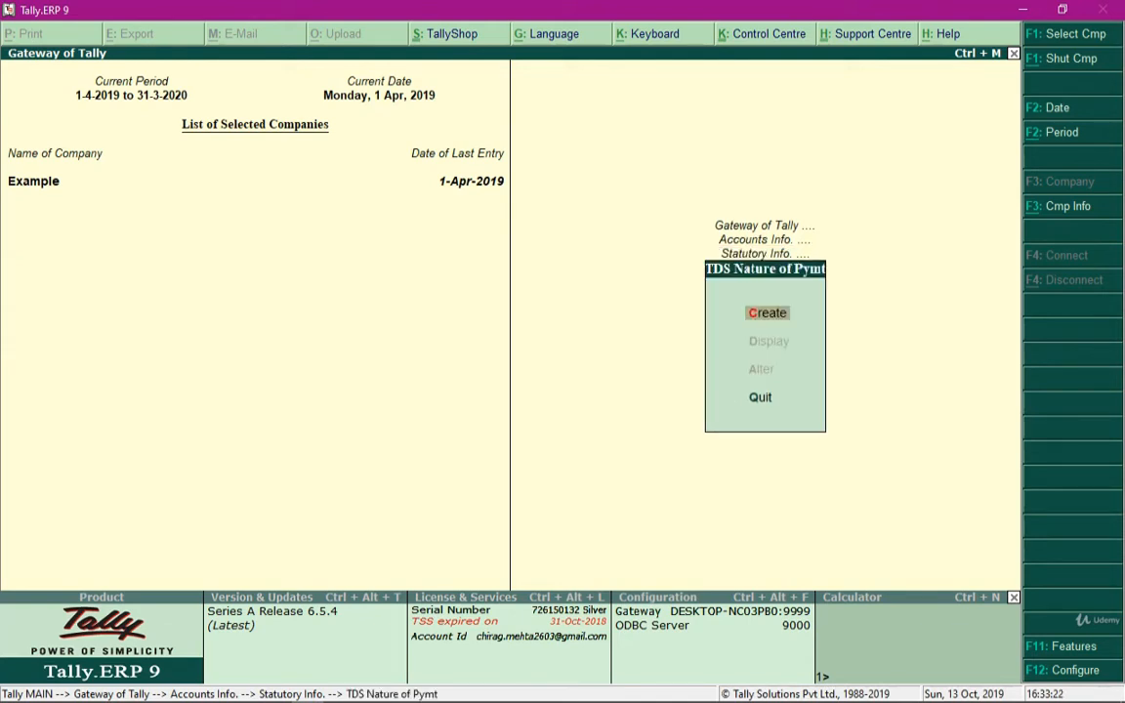
{"action": "key", "text": "Return"}
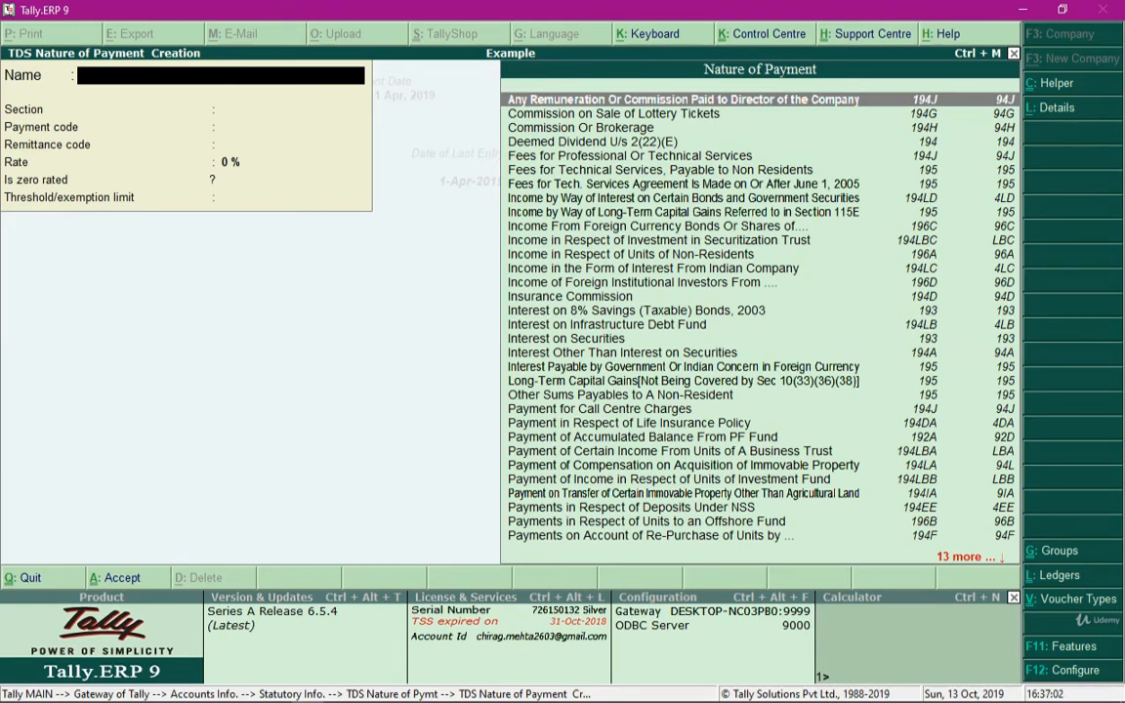
{"action": "type", "text": "Com"}
{"action": "key", "text": "Down"}
{"action": "key", "text": "Down"}
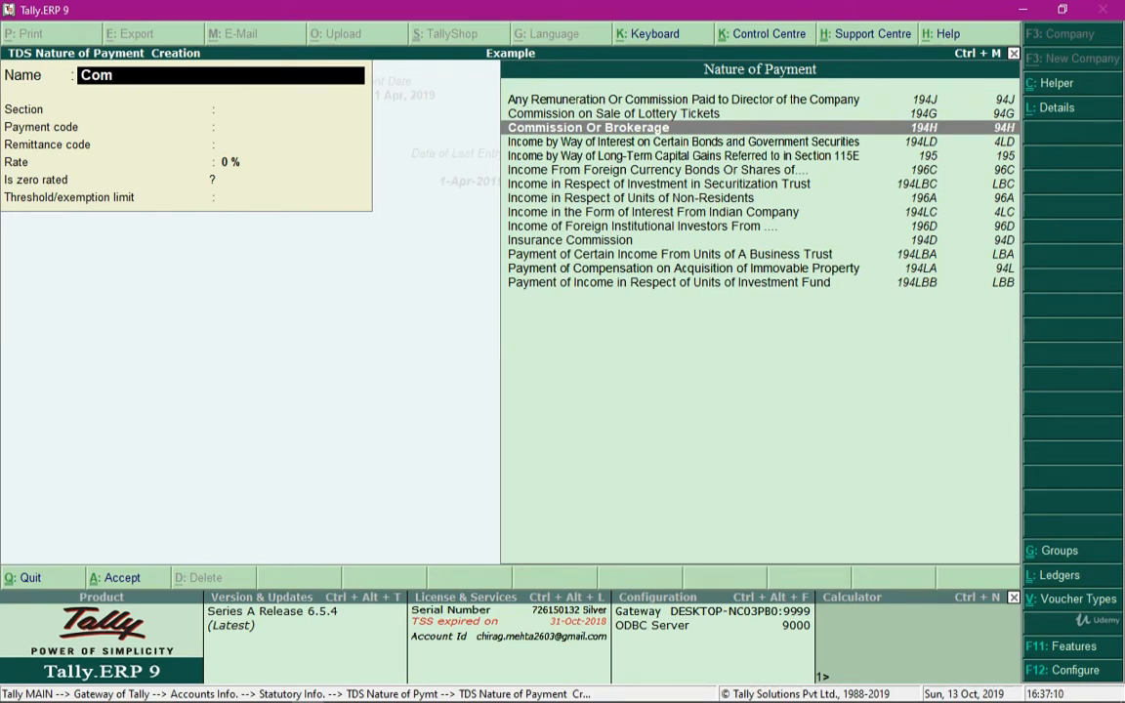
{"action": "key", "text": "Return"}
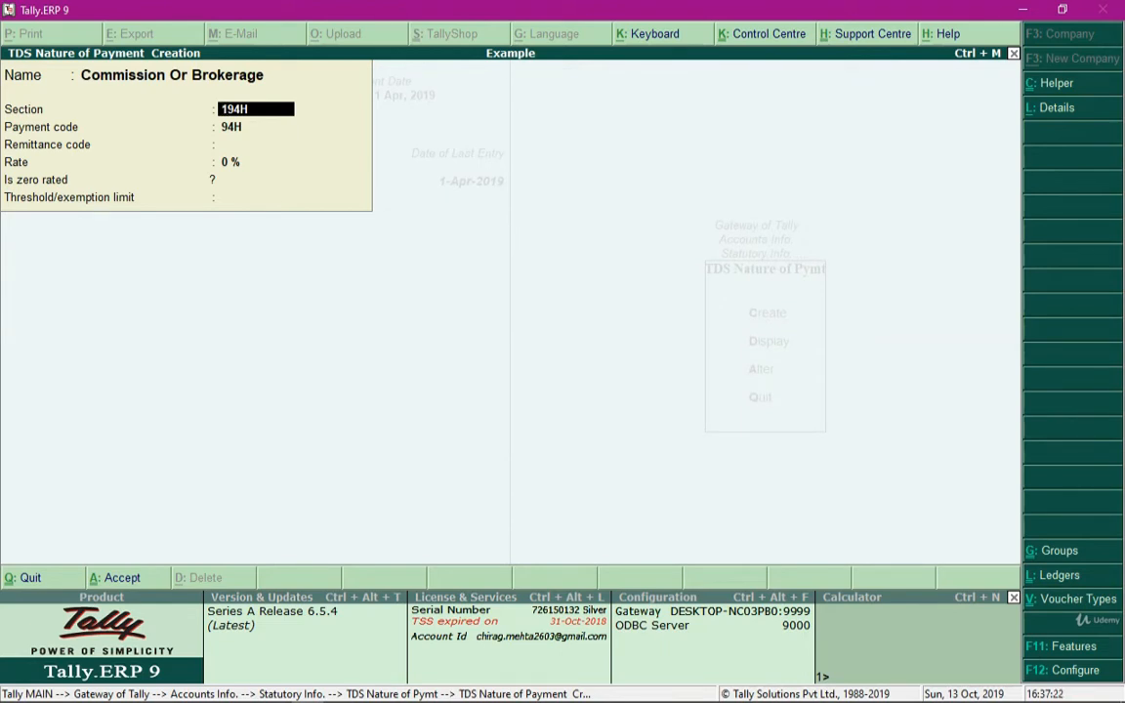
Set the Commission Or Brokerage rate to 5% with a threshold limit of 15,000, save it and return to the accounts masters.
{"action": "key", "text": "Return"}
{"action": "key", "text": "Return"}
{"action": "key", "text": "Return"}
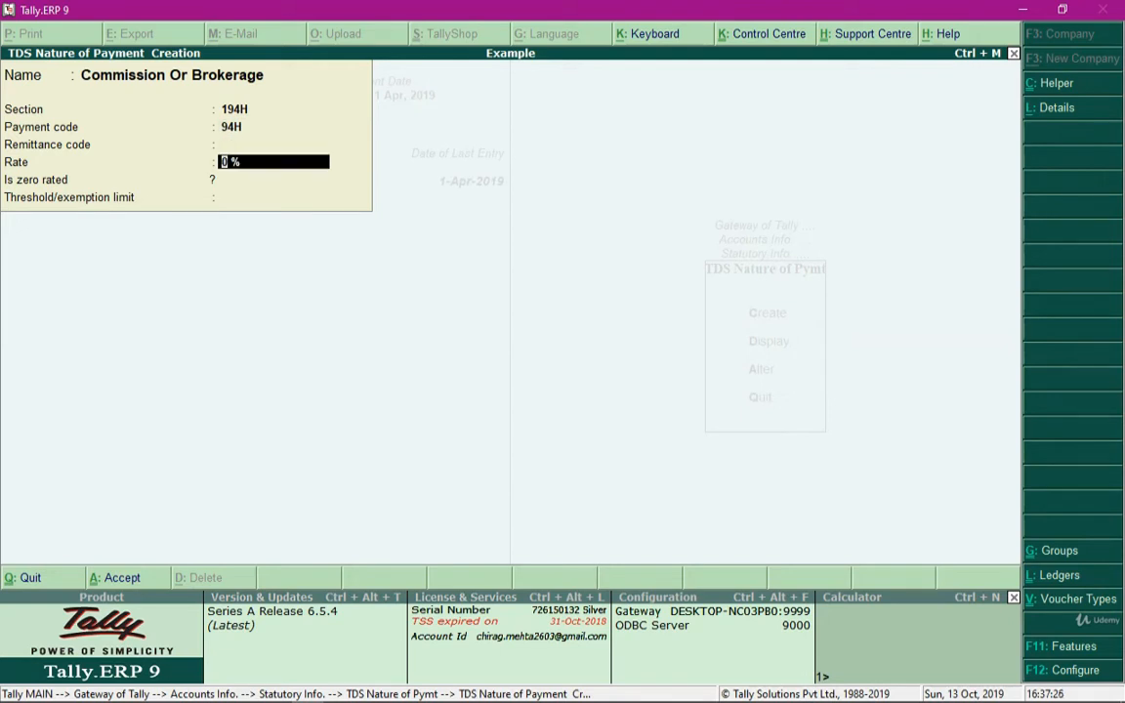
{"action": "type", "text": "5"}
{"action": "key", "text": "Return"}
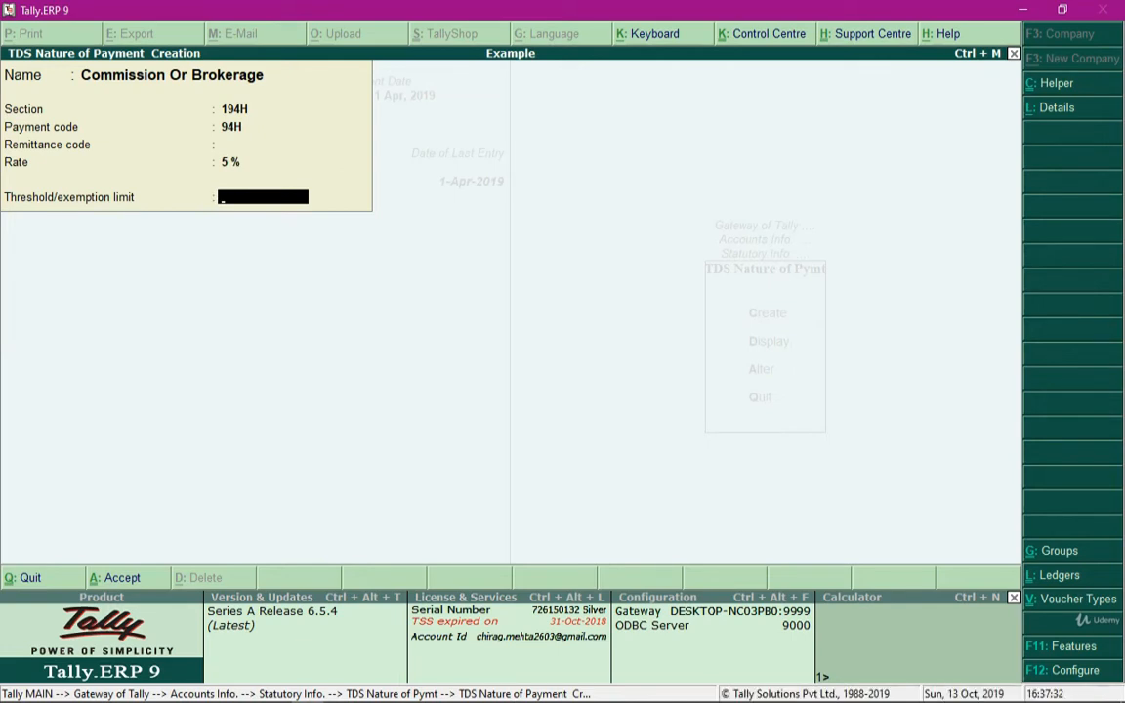
{"action": "type", "text": "15000"}
{"action": "key", "text": "Return"}
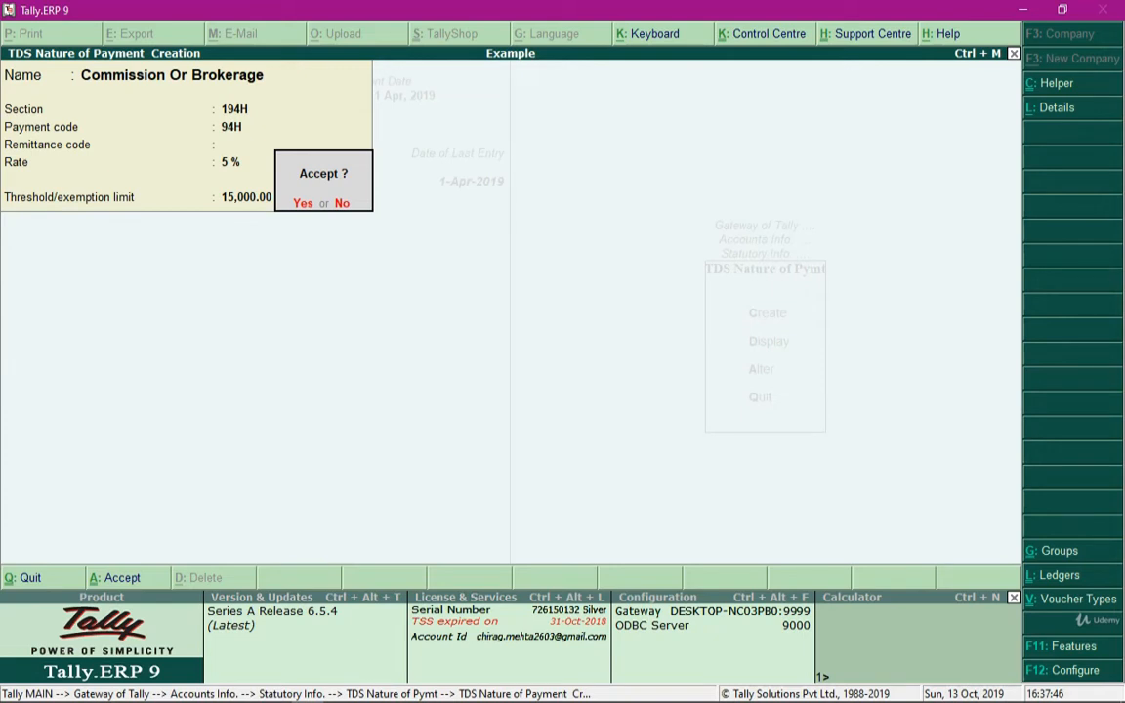
{"action": "key", "text": "Return"}
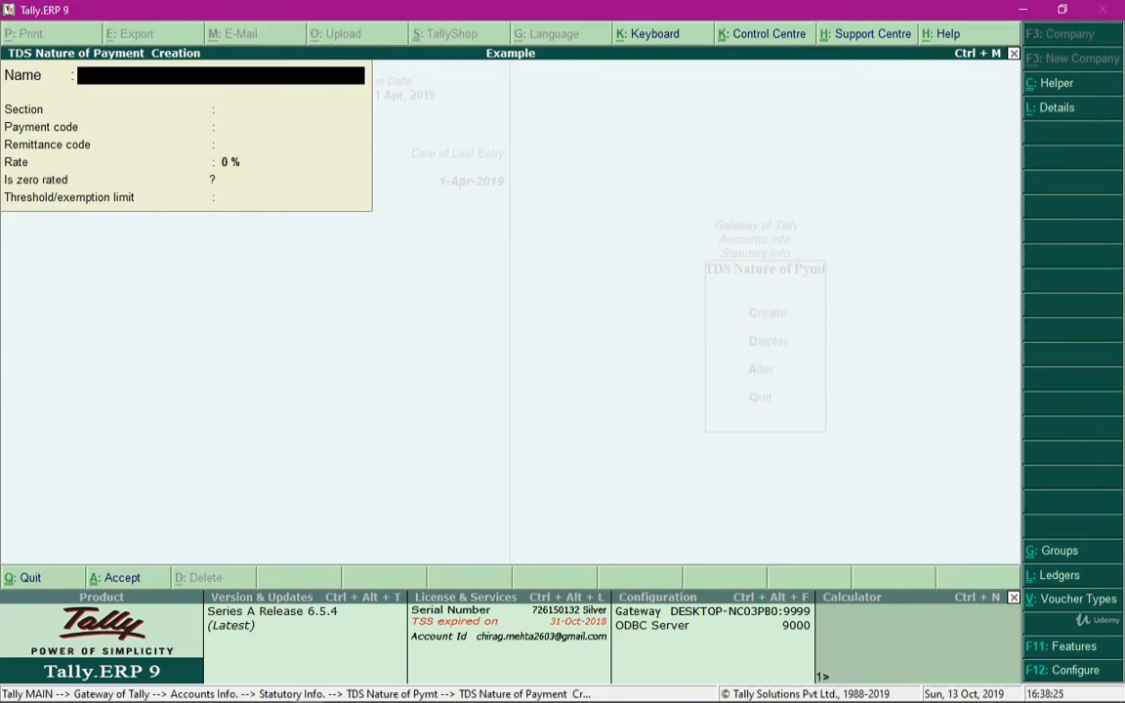
{"action": "key", "text": "Escape"}
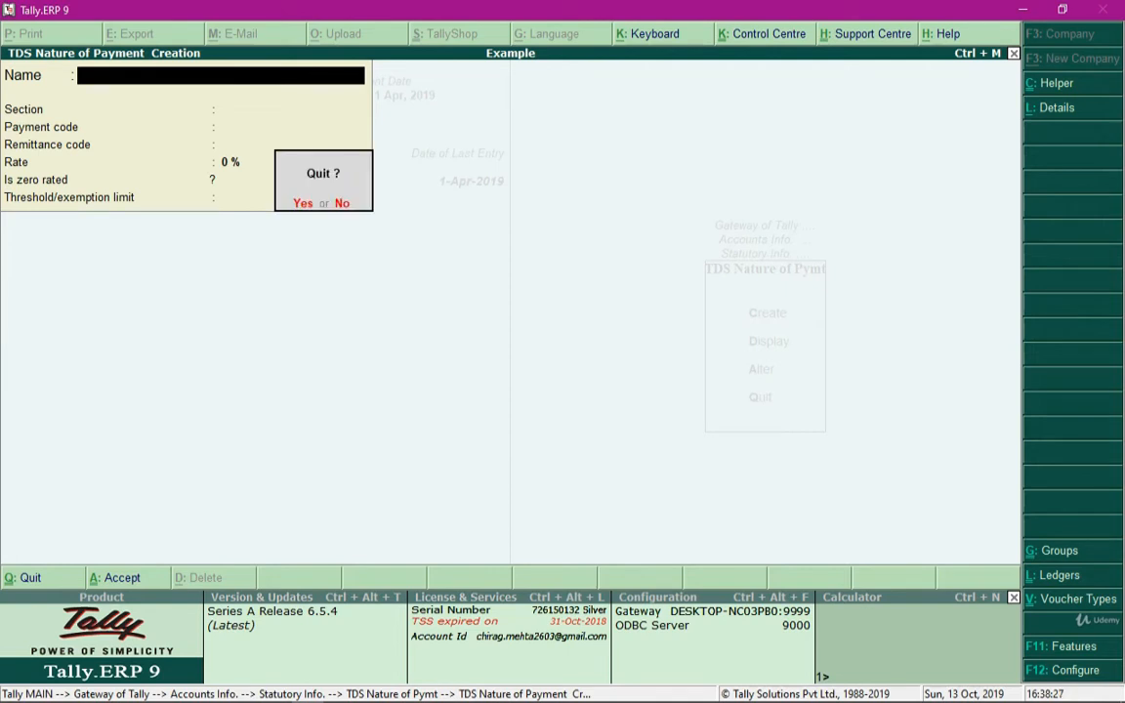
{"action": "key", "text": "Return"}
{"action": "key", "text": "Escape"}
{"action": "key", "text": "Escape"}
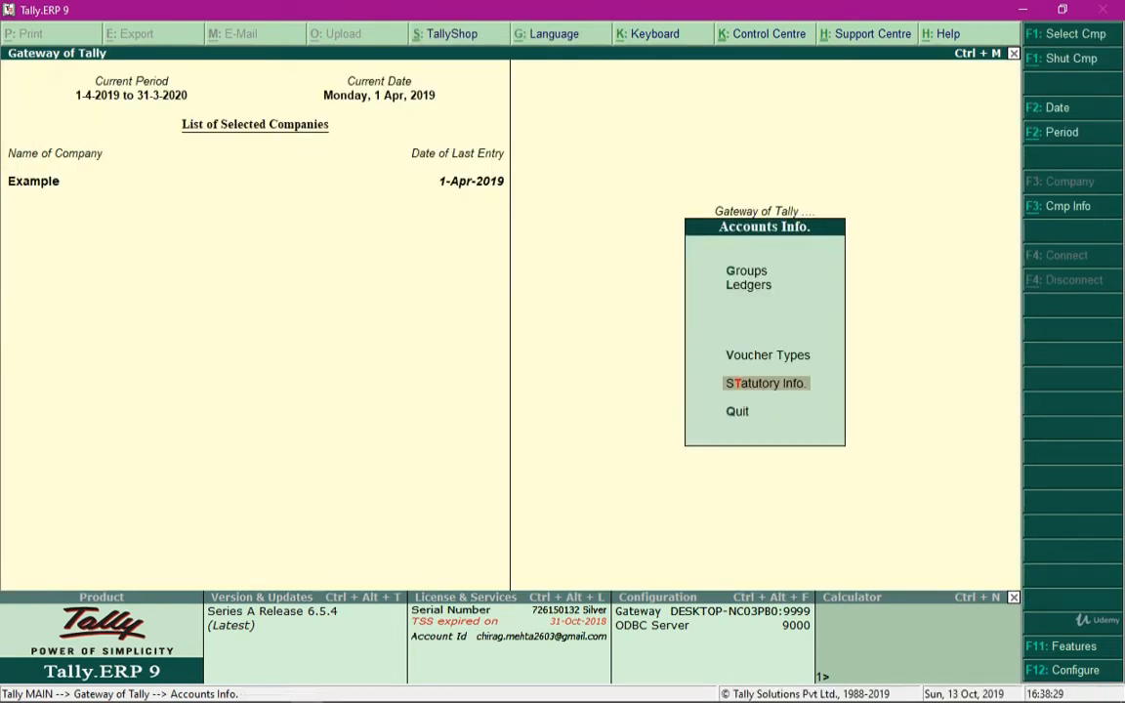
Start a single ledger named Commission Expense under Indirect Expenses, with the ledger type Not Applicable.
{"action": "key", "text": "Up"}
{"action": "key", "text": "Up"}
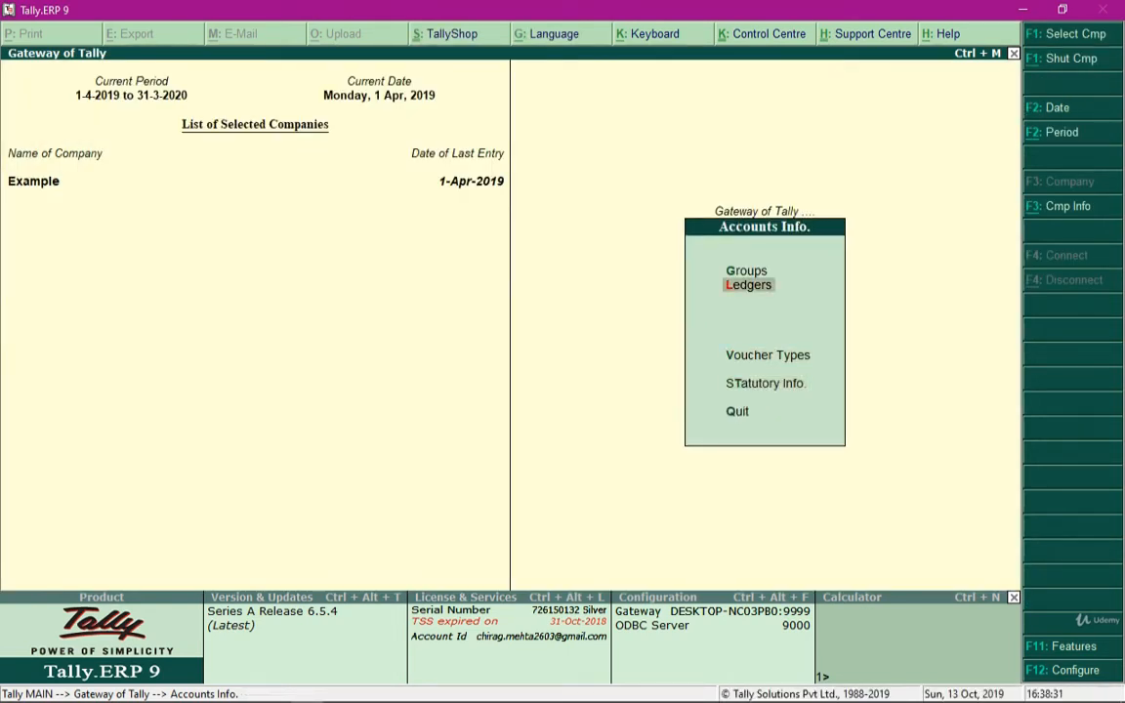
{"action": "key", "text": "Return"}
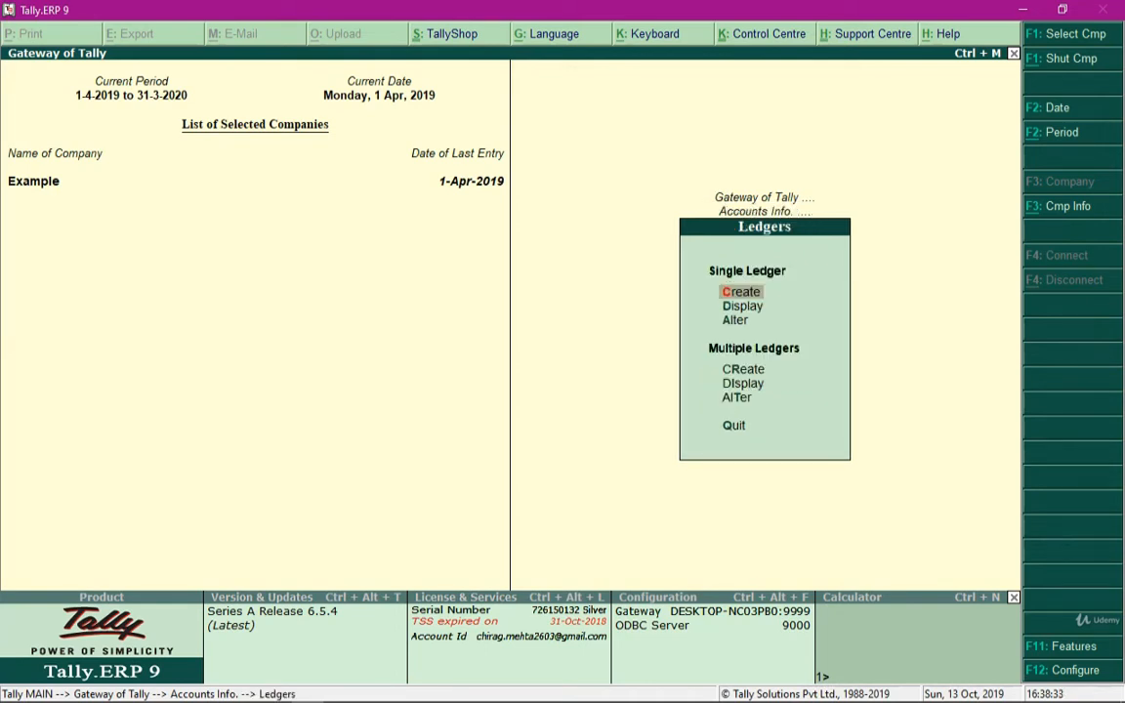
{"action": "key", "text": "Return"}
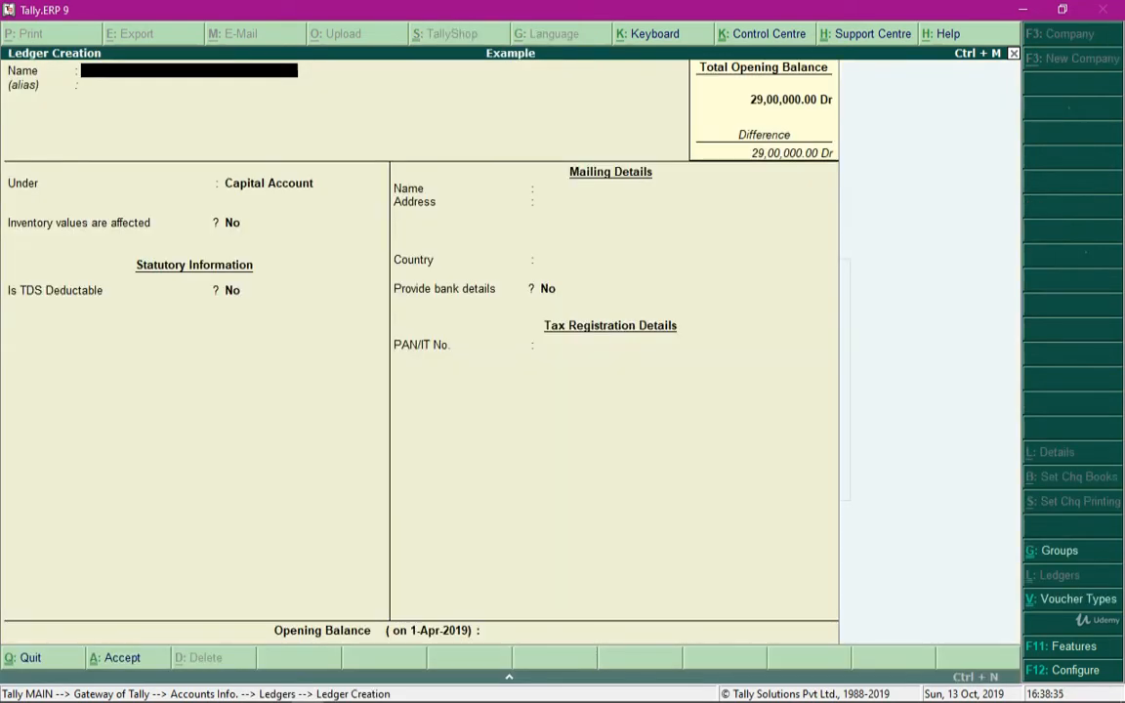
{"action": "type", "text": "Commission Expense"}
{"action": "key", "text": "Return"}
{"action": "type", "text": "Indi"}
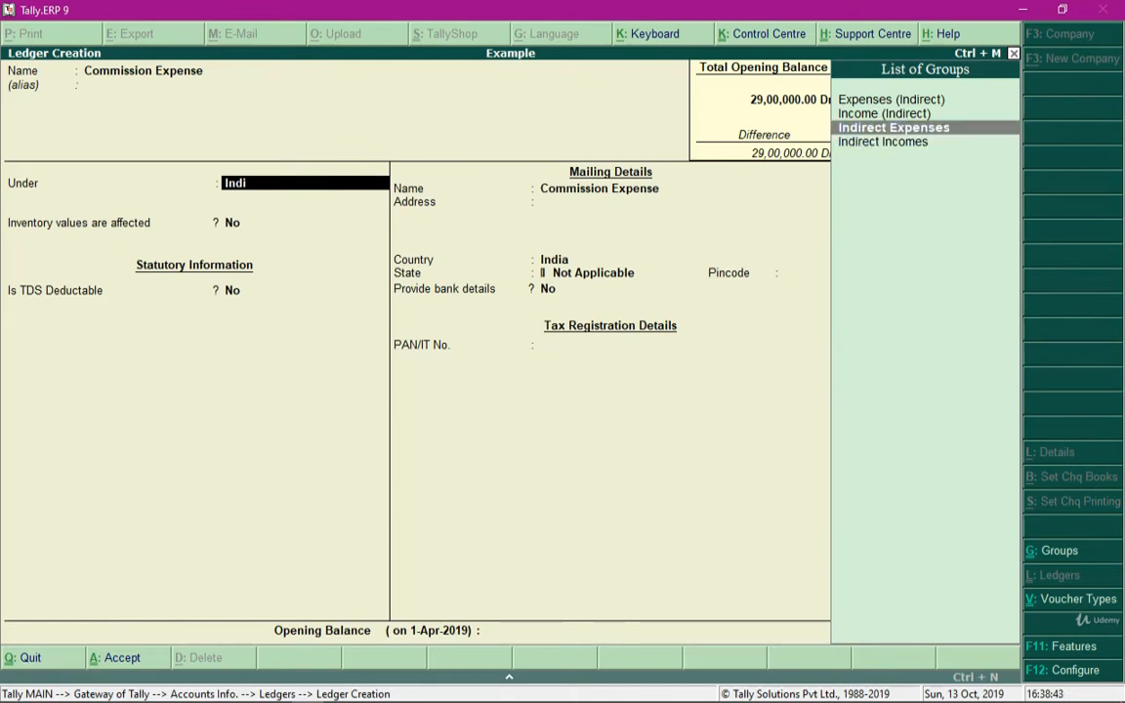
{"action": "key", "text": "Return"}
{"action": "key", "text": "Return"}
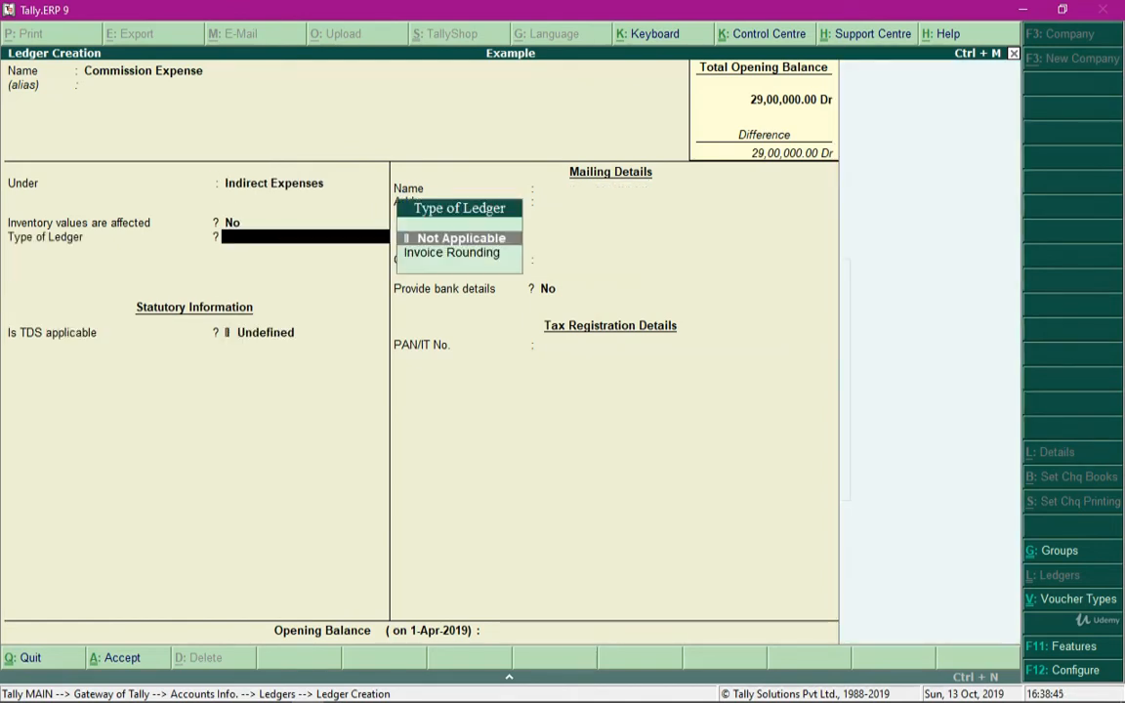
{"action": "key", "text": "Return"}
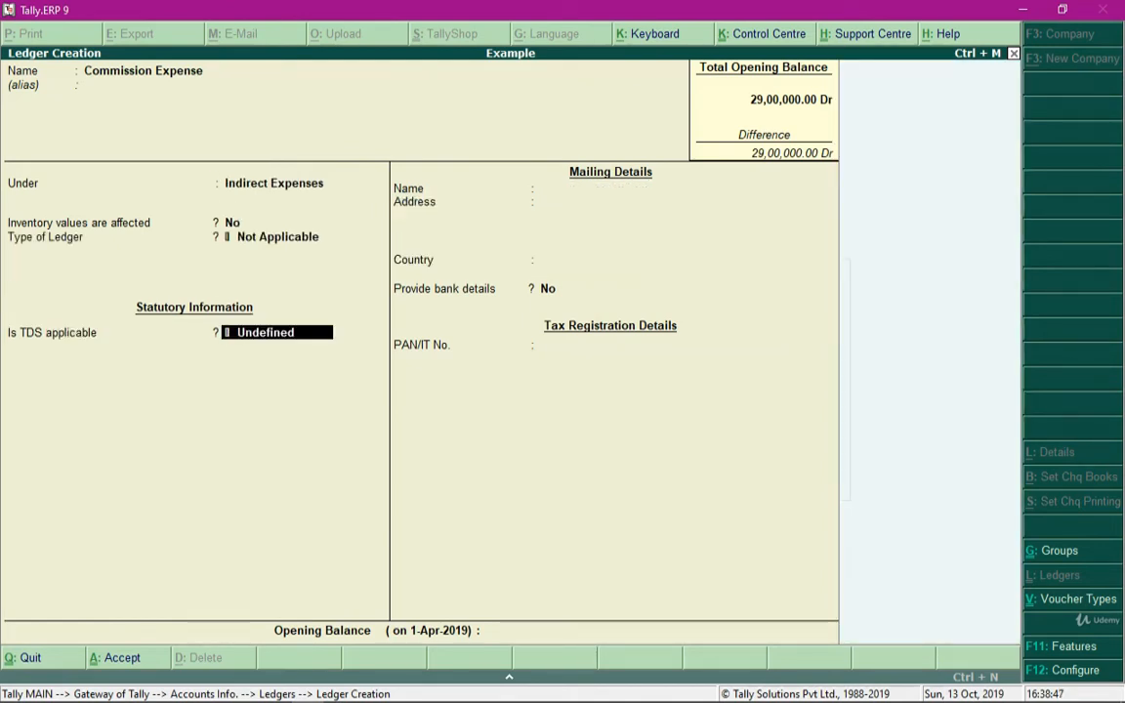
Make TDS applicable on the Commission Expense ledger with Commission Or Brokerage as nature of payment, and save the ledger.
{"action": "type", "text": "A"}
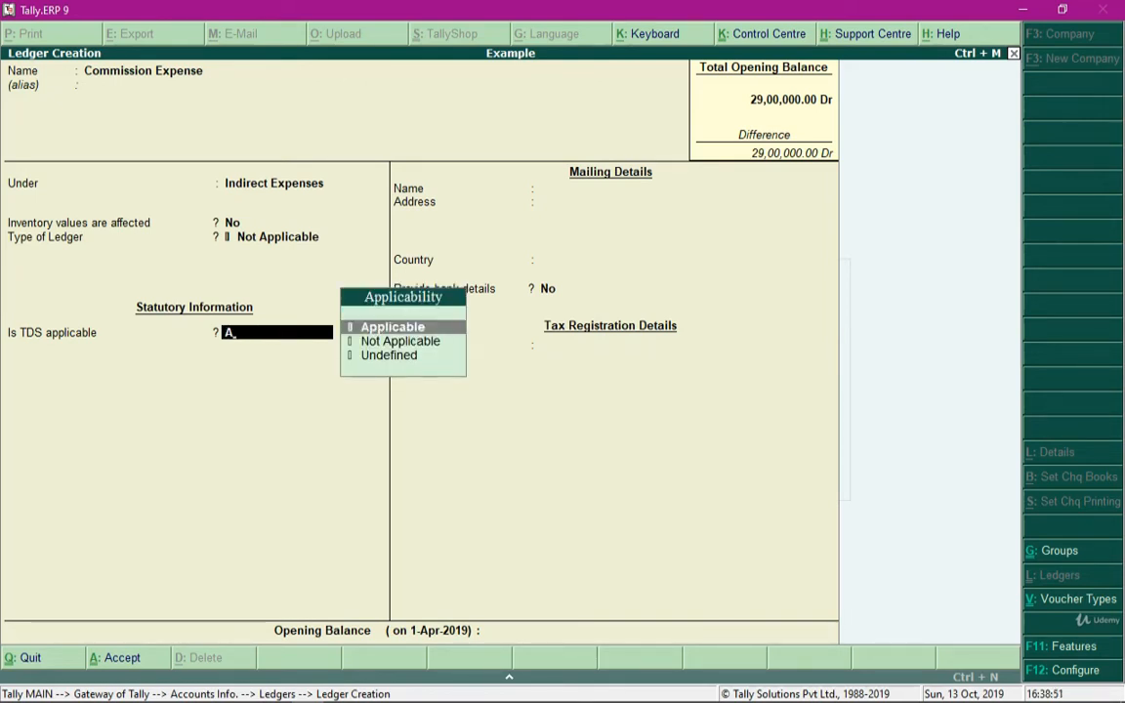
{"action": "key", "text": "Return"}
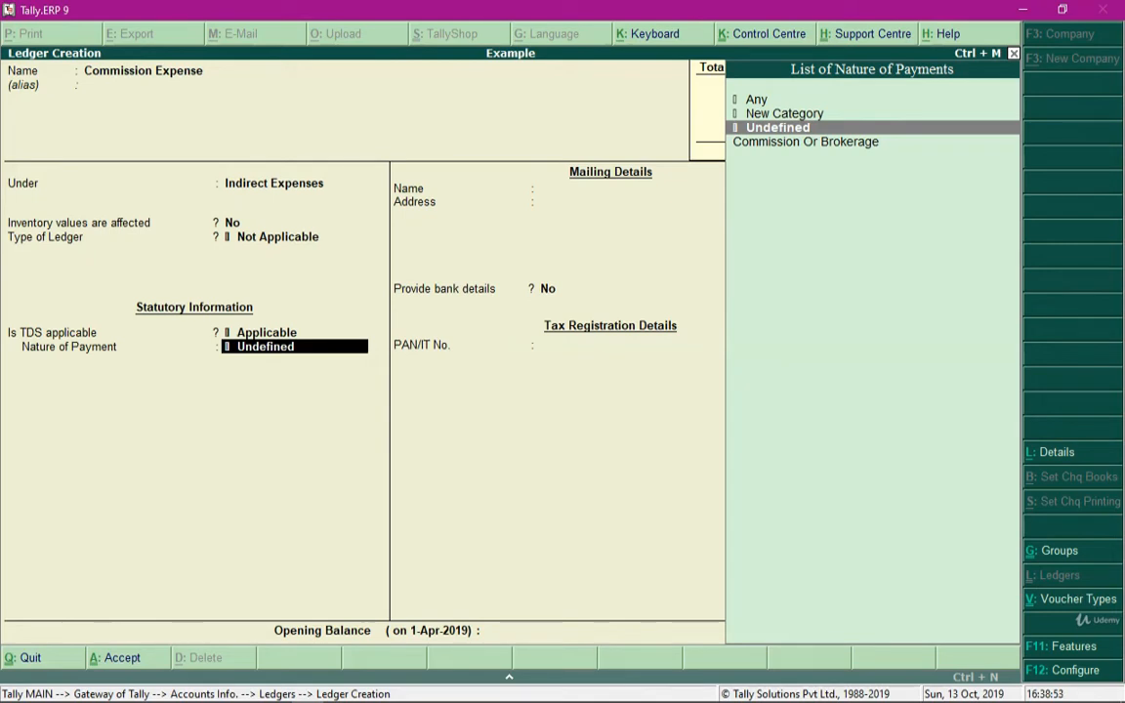
{"action": "key", "text": "Down"}
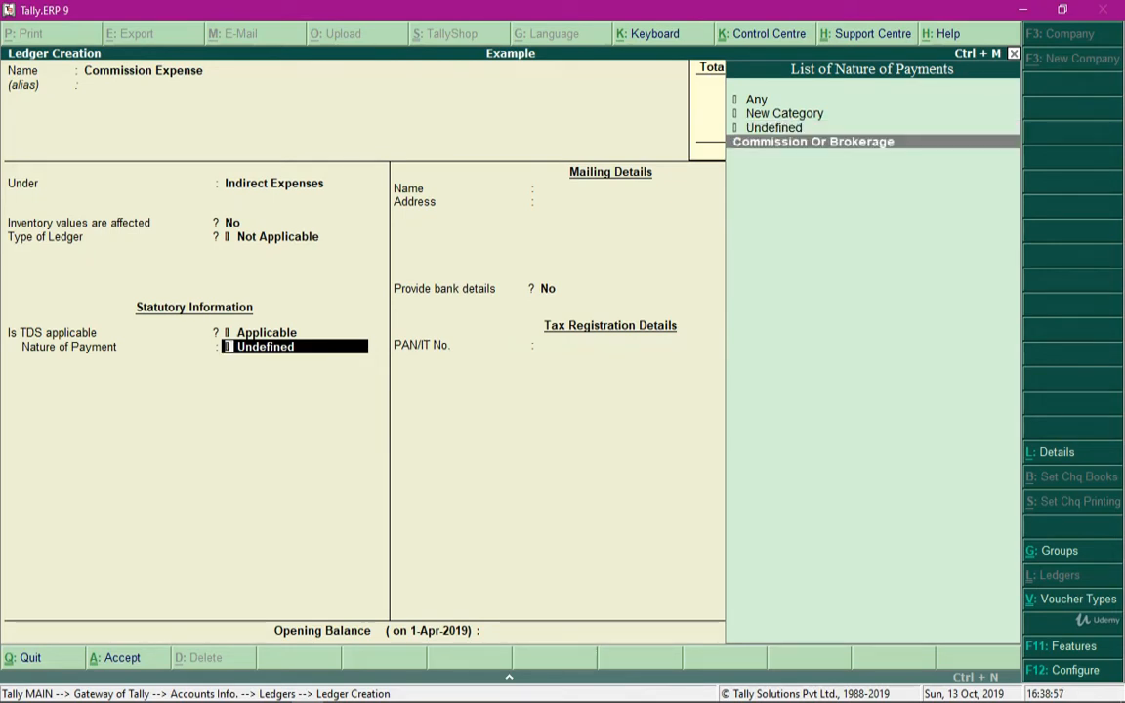
{"action": "key", "text": "Return"}
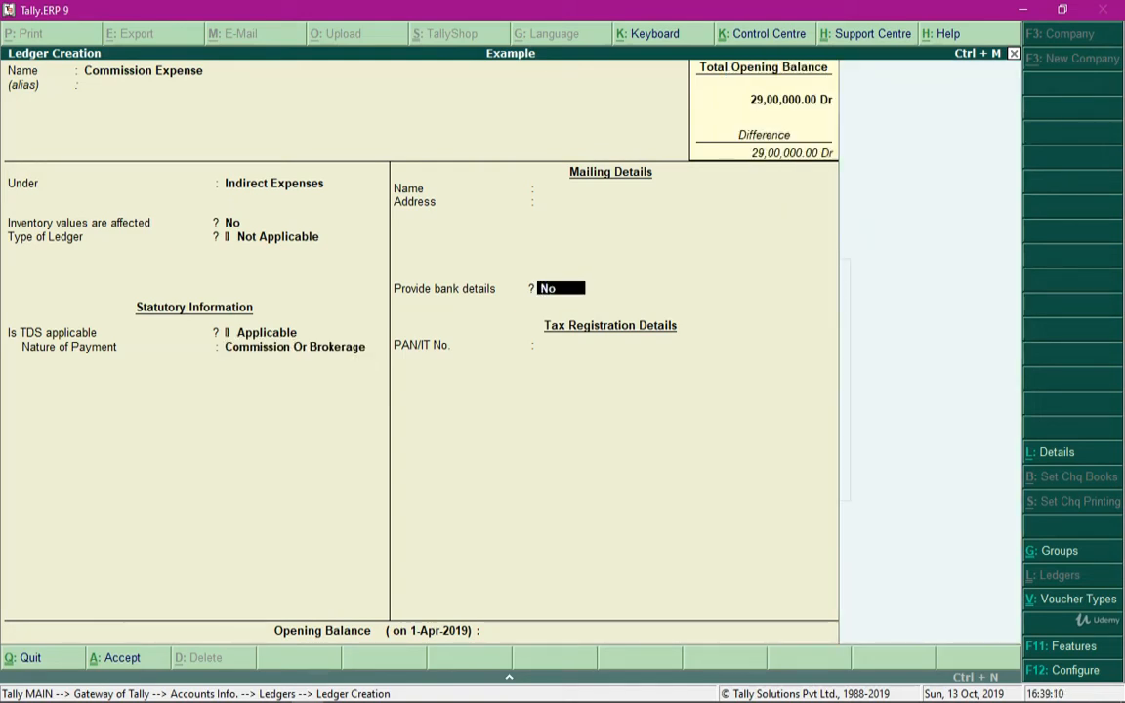
{"action": "key", "text": "ctrl+a"}
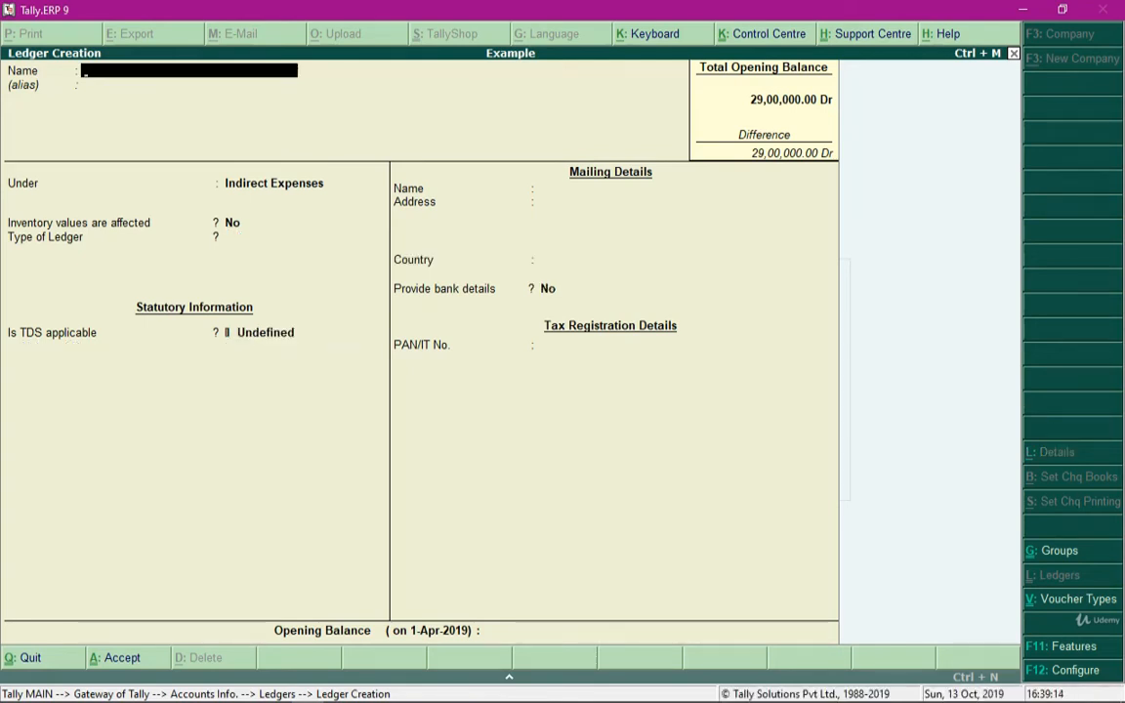
Name the new ledger Business Consultancy Firm under Sundry Creditors, with the pricing level Not Applicable.
{"action": "type", "text": "Bus"}
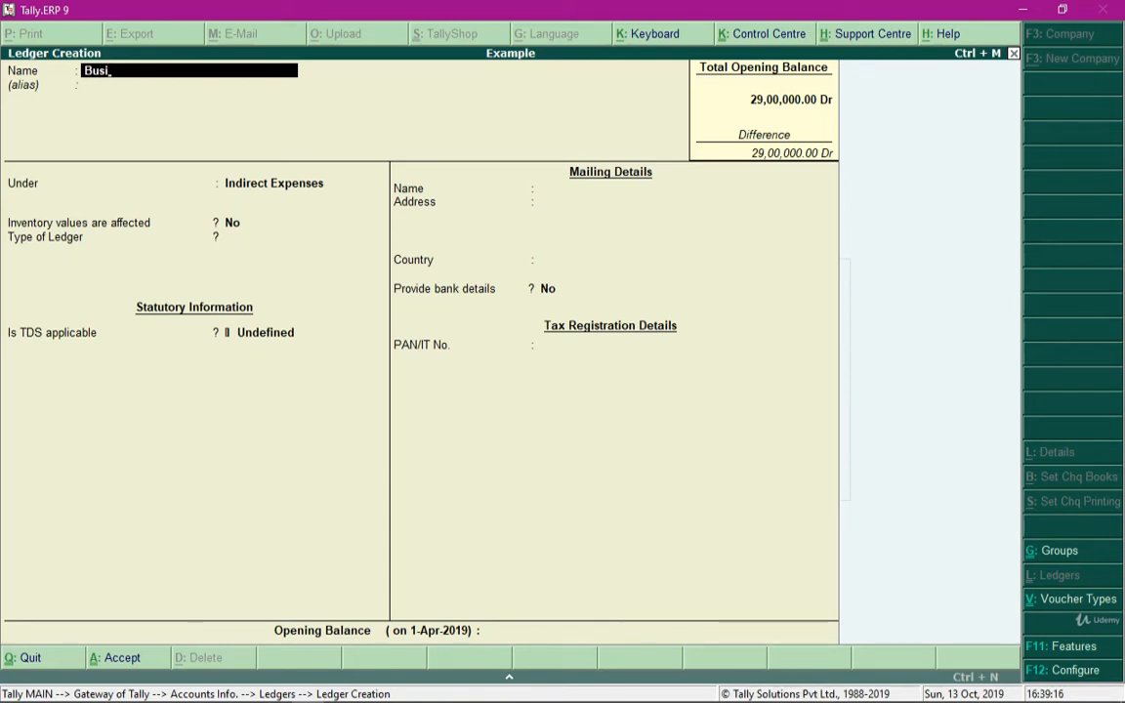
{"action": "type", "text": "iness Consultancy Firm"}
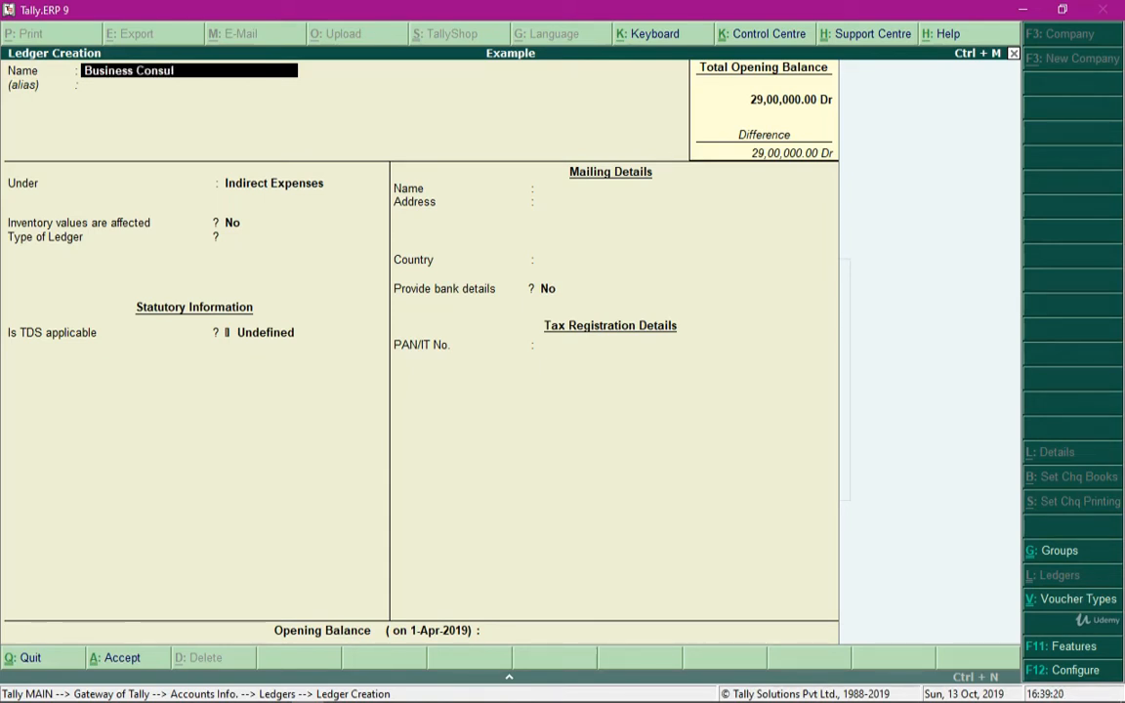
{"action": "key", "text": "Return"}
{"action": "key", "text": "Return"}
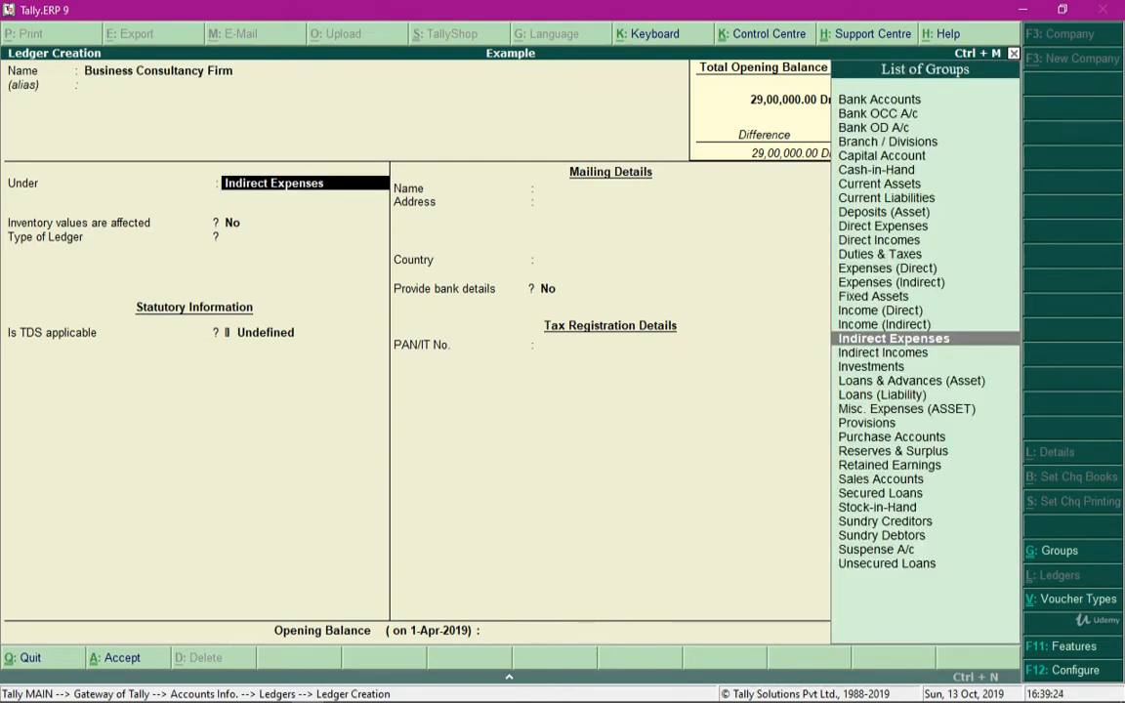
{"action": "type", "text": "Cred"}
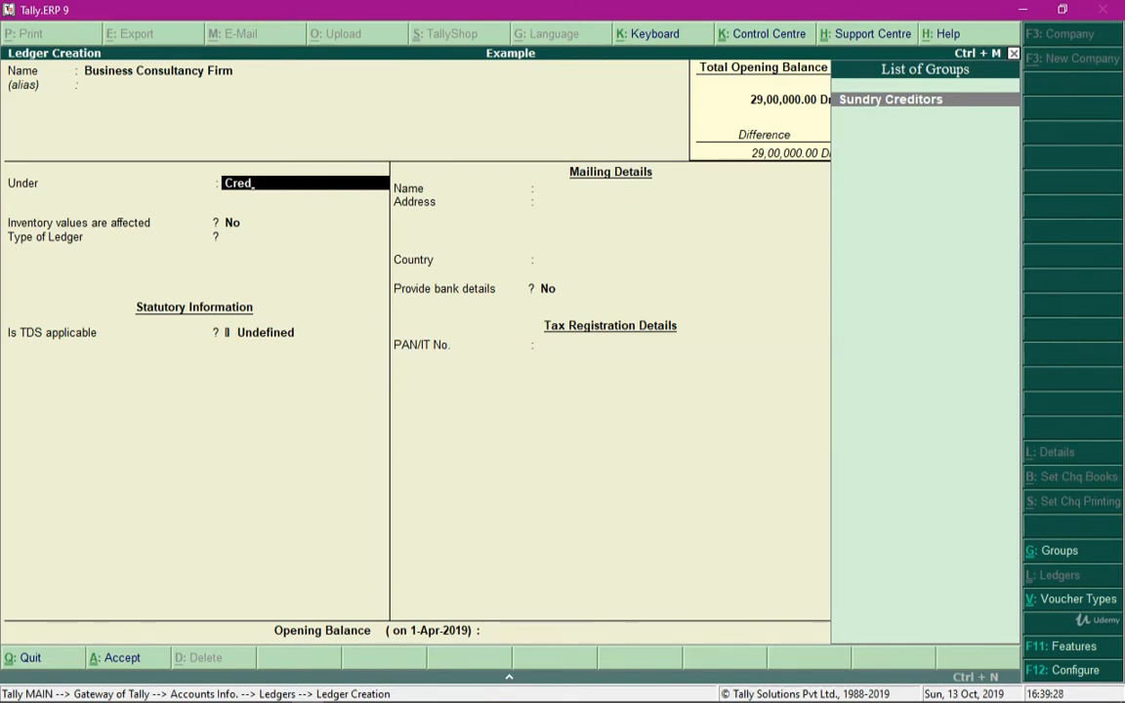
{"action": "key", "text": "Return"}
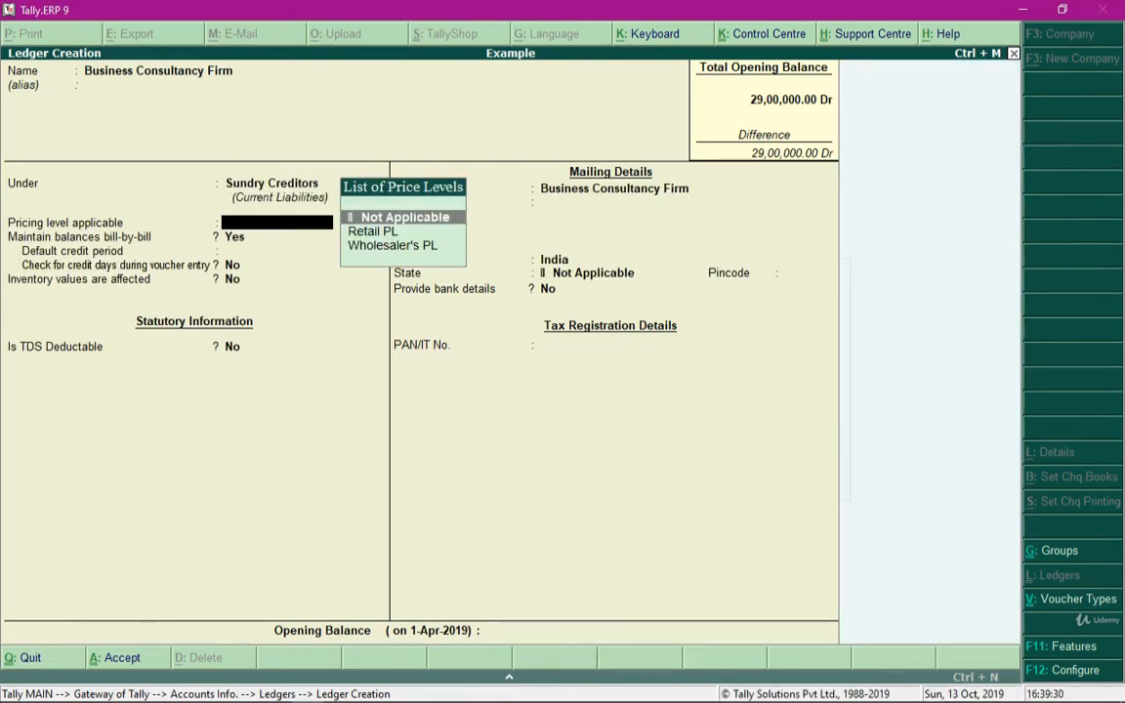
{"action": "key", "text": "Return"}
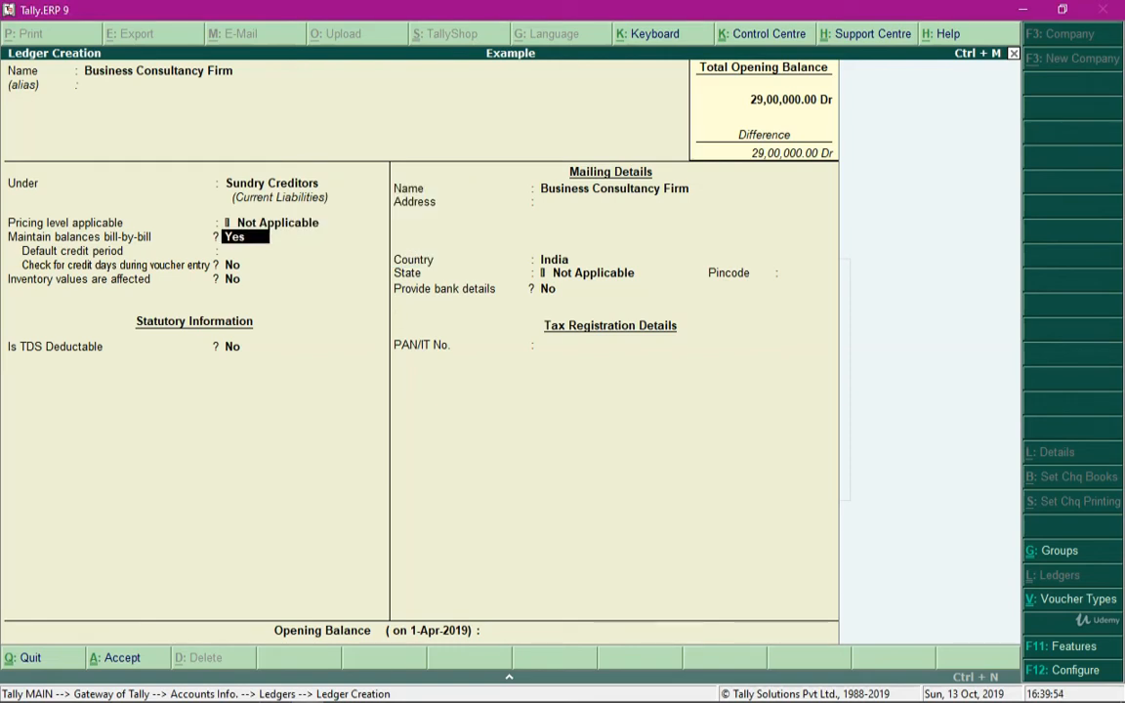
Make TDS deductible for Business Consultancy Firm with deductee type Company - Resident and TDS deducted in the same voucher, keeping the default billing settings.
{"action": "key", "text": "Return"}
{"action": "key", "text": "Return"}
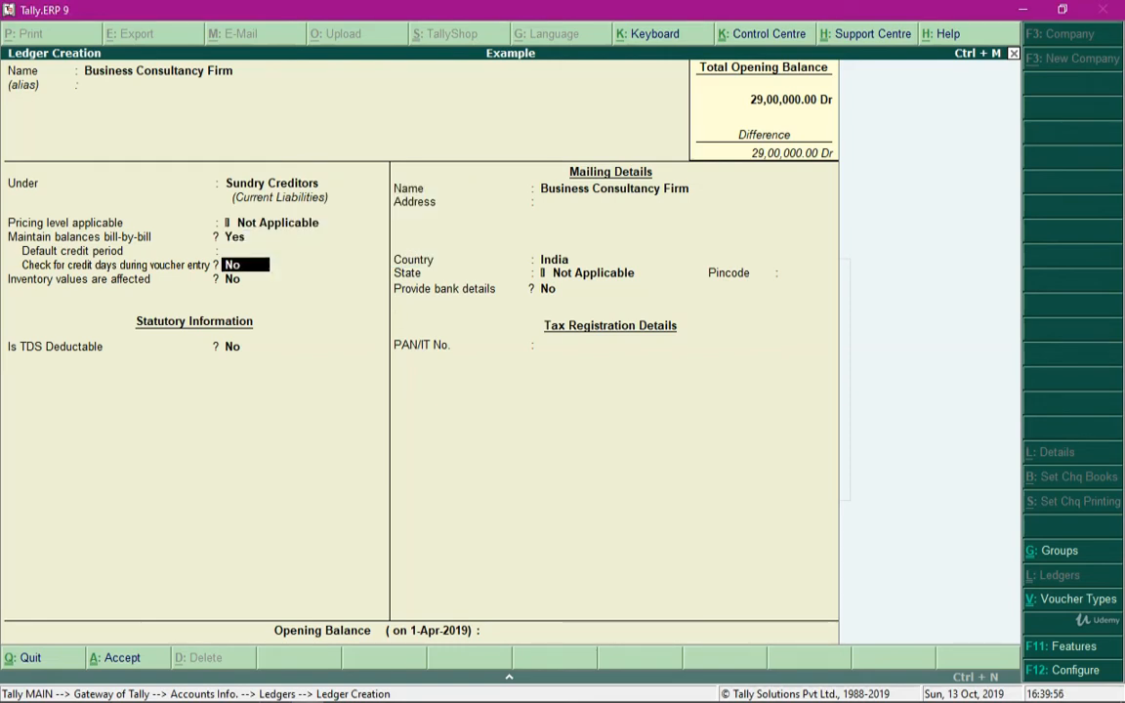
{"action": "key", "text": "Return"}
{"action": "key", "text": "Return"}
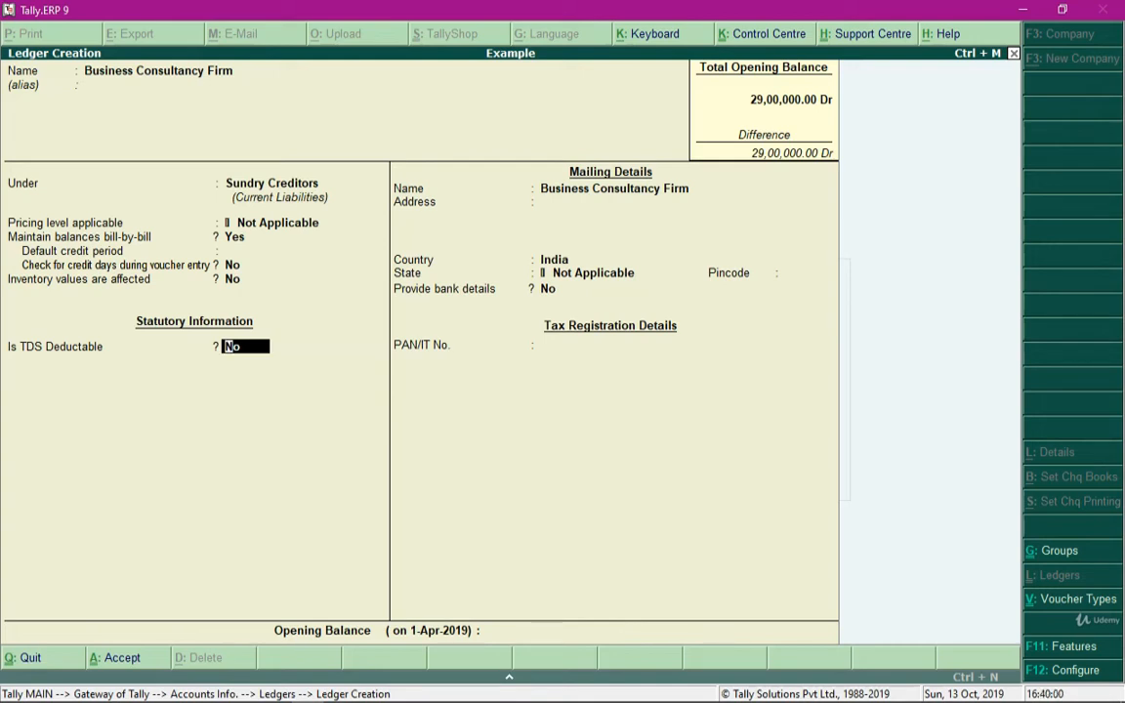
{"action": "type", "text": "y"}
{"action": "key", "text": "Return"}
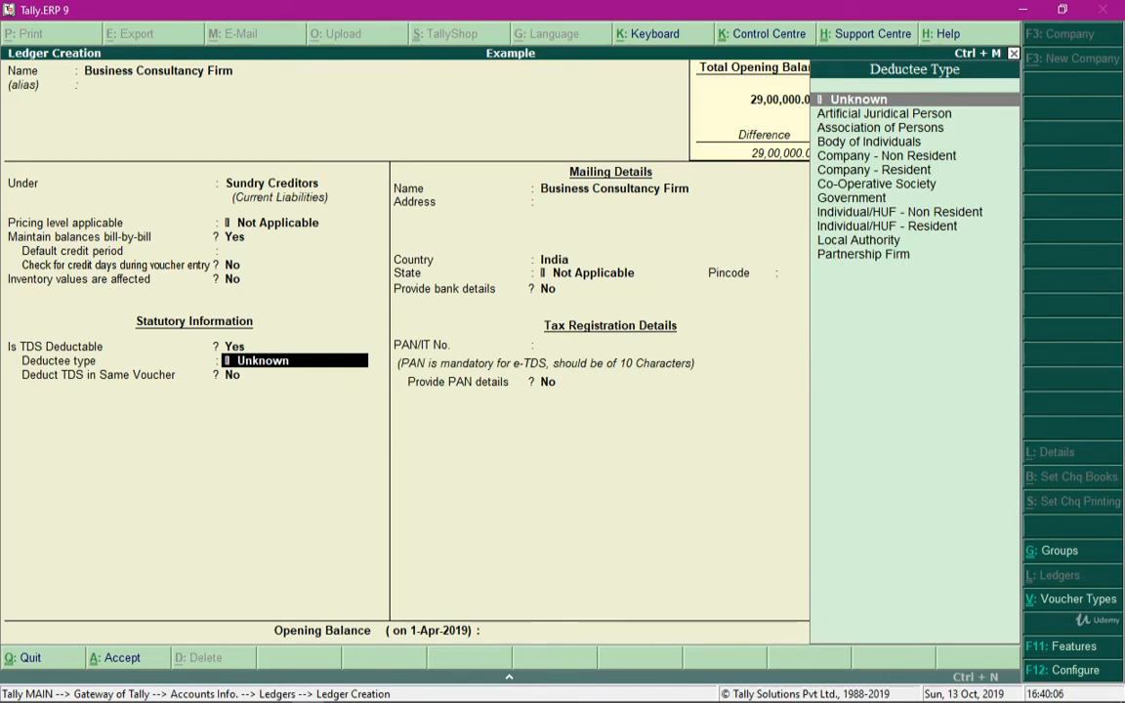
{"action": "type", "text": "Compa"}
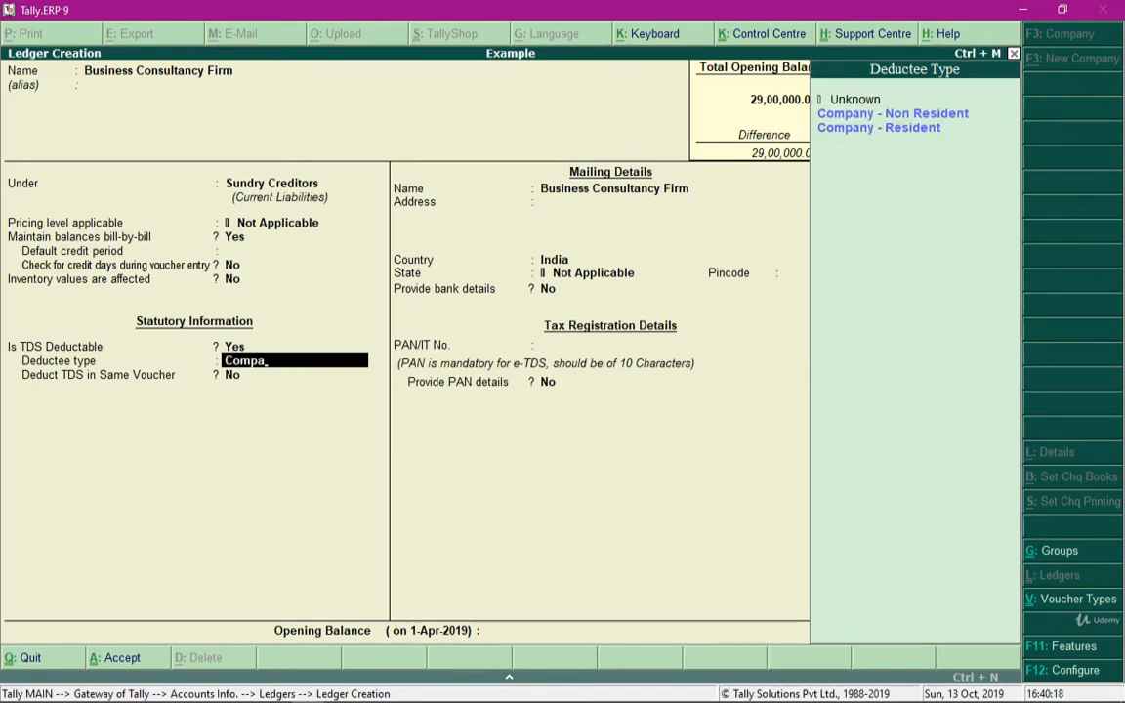
{"action": "key", "text": "Down"}
{"action": "key", "text": "Return"}
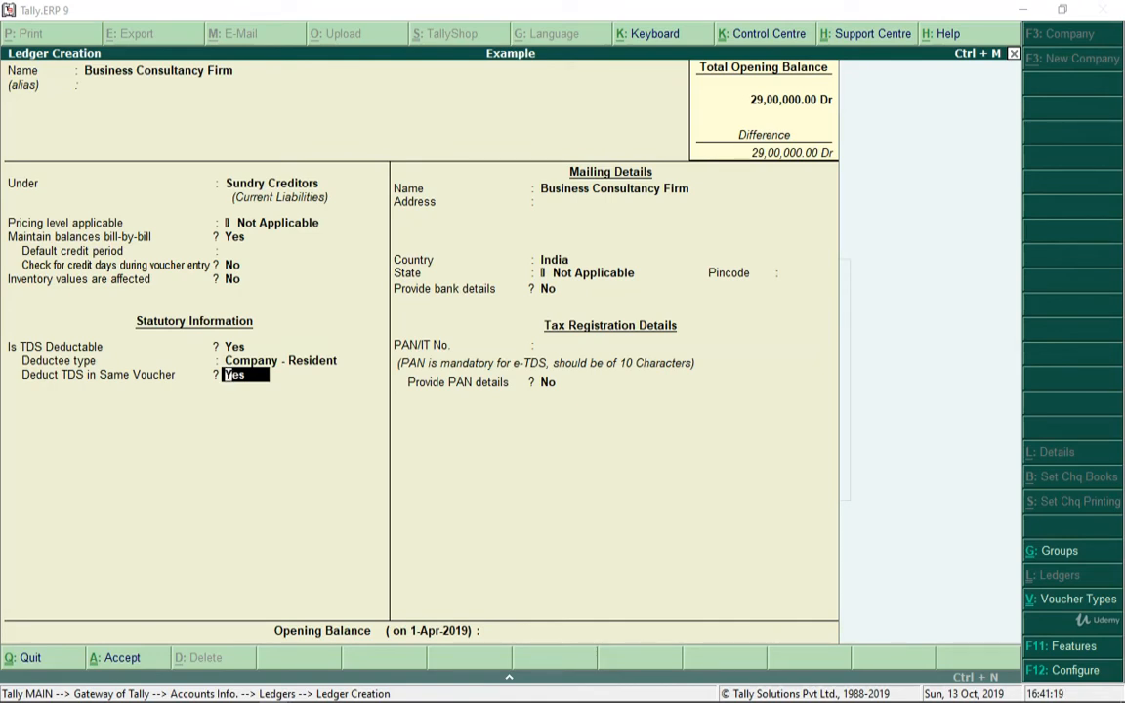
{"action": "key", "text": "Return"}
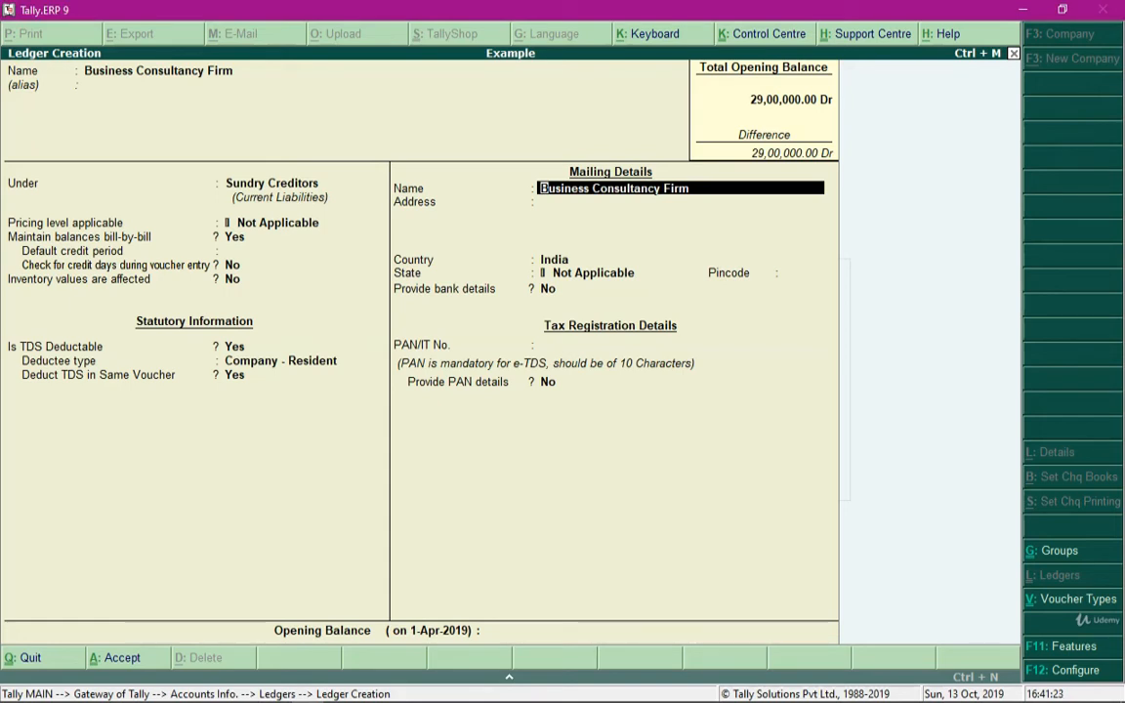
Keep the default mailing and bank details for Business Consultancy Firm, enter its PAN/IT number and save the ledger.
{"action": "key", "text": "Return"}
{"action": "key", "text": "Return"}
{"action": "key", "text": "Return"}
{"action": "key", "text": "Return"}
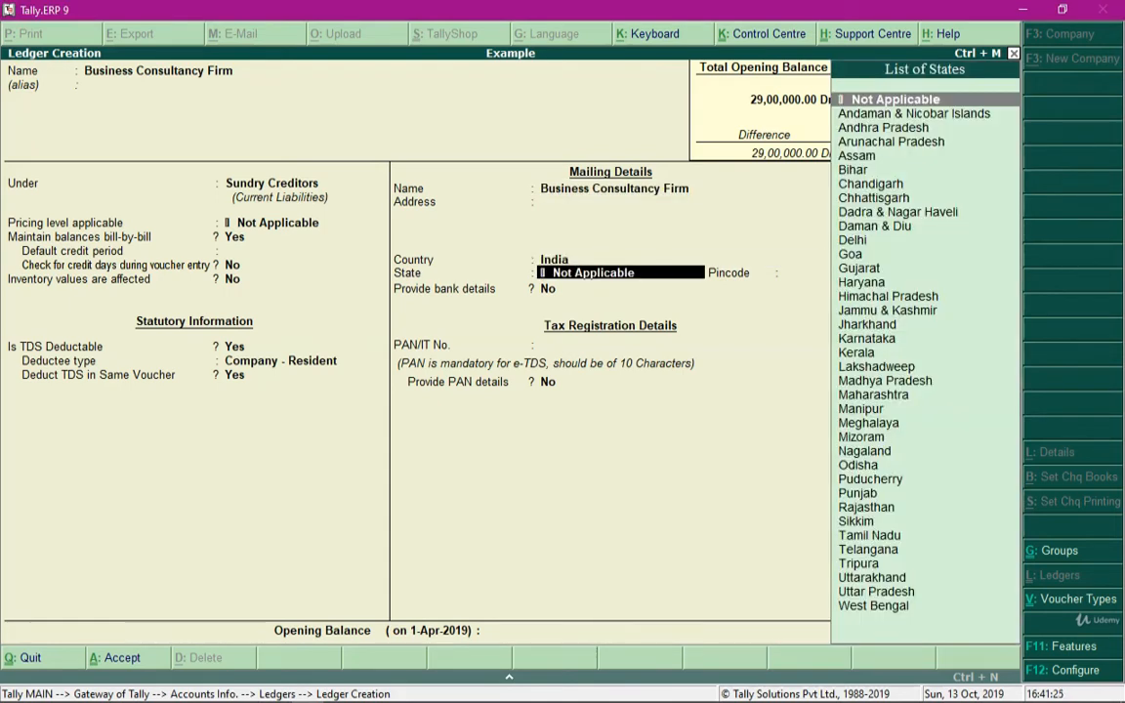
{"action": "key", "text": "Return"}
{"action": "key", "text": "Return"}
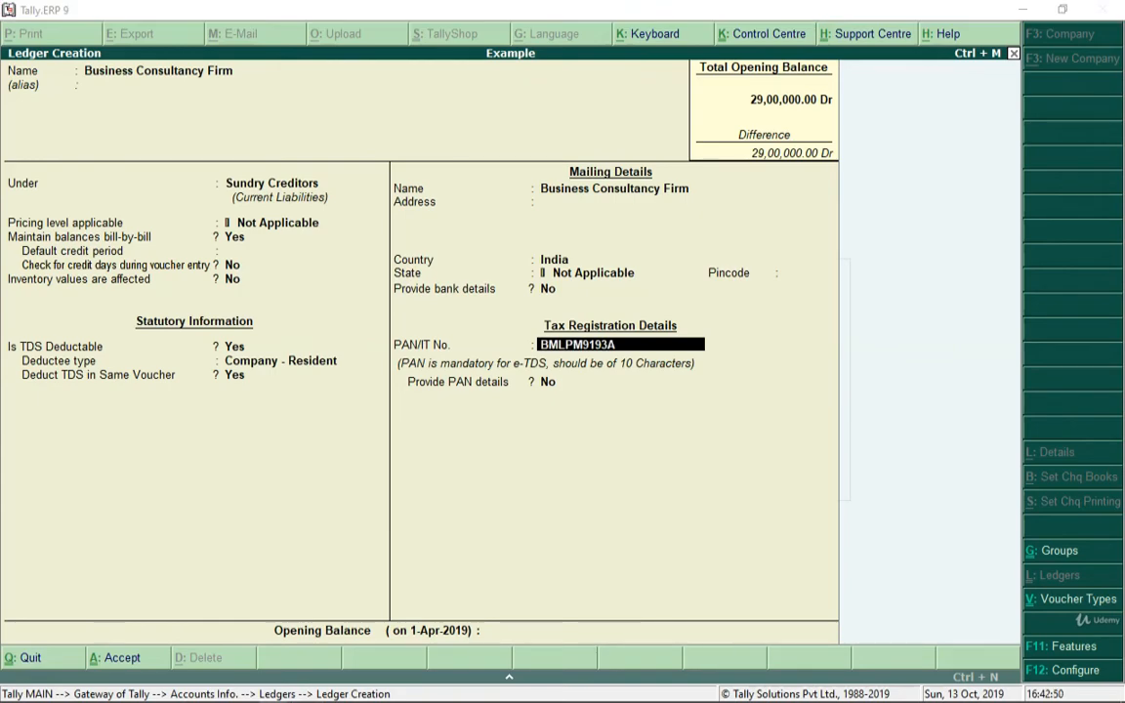
{"action": "left_click", "coordinate": [272, 183]}
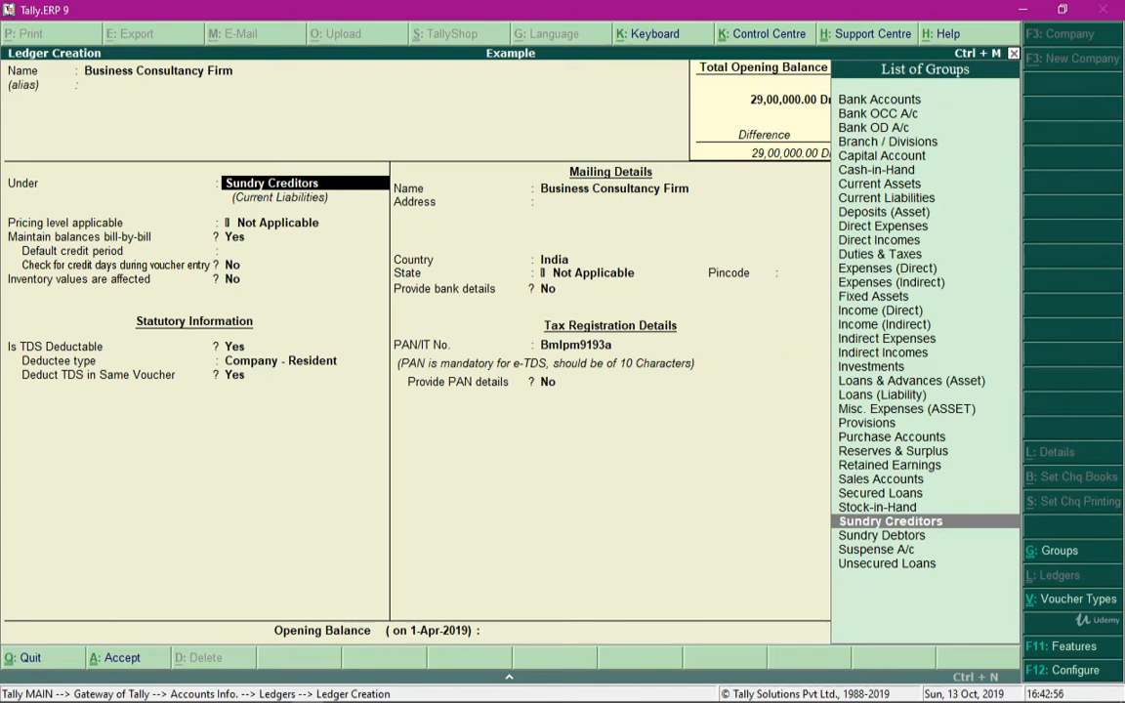
{"action": "key", "text": "ctrl+a"}
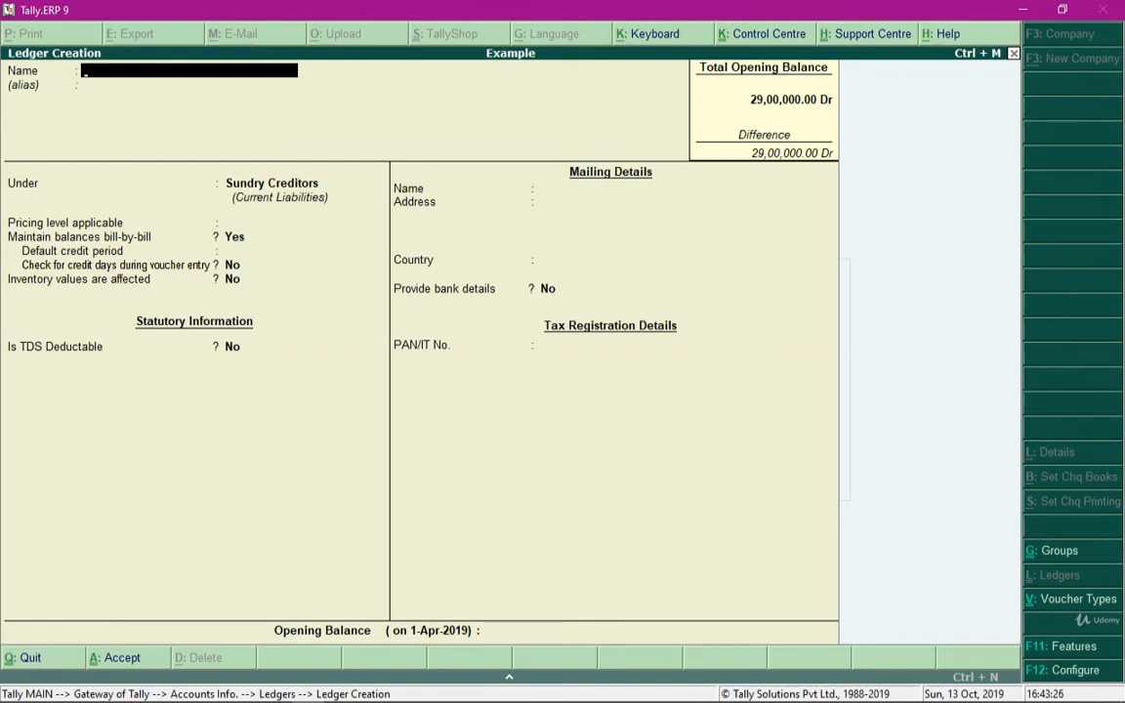
Name the next ledger TDS on Commission and place it under Duties & Taxes.
{"action": "type", "text": "TDS on Commission"}
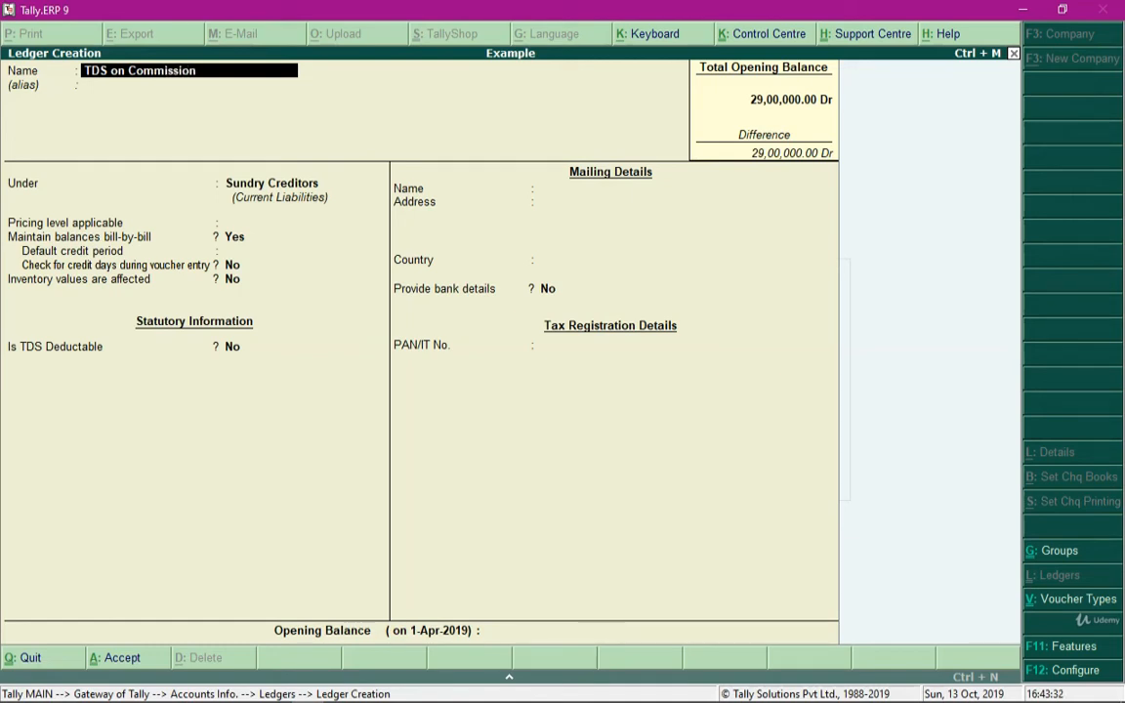
{"action": "key", "text": "Return"}
{"action": "key", "text": "Return"}
{"action": "type", "text": "Du"}
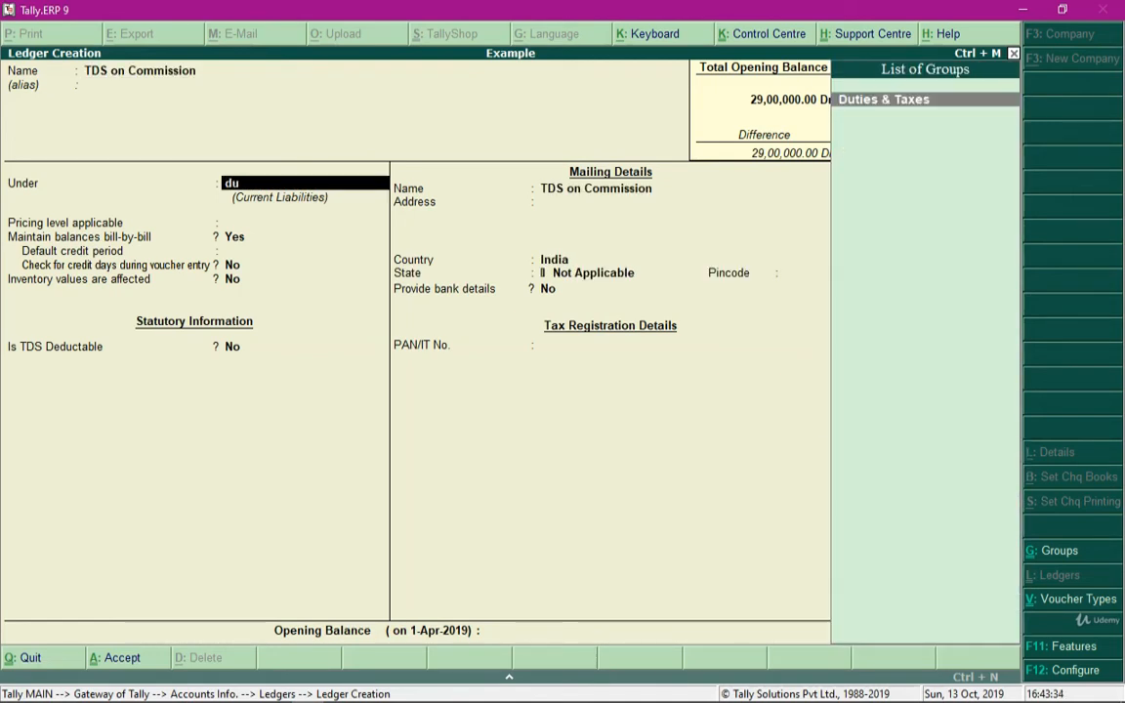
{"action": "key", "text": "Return"}
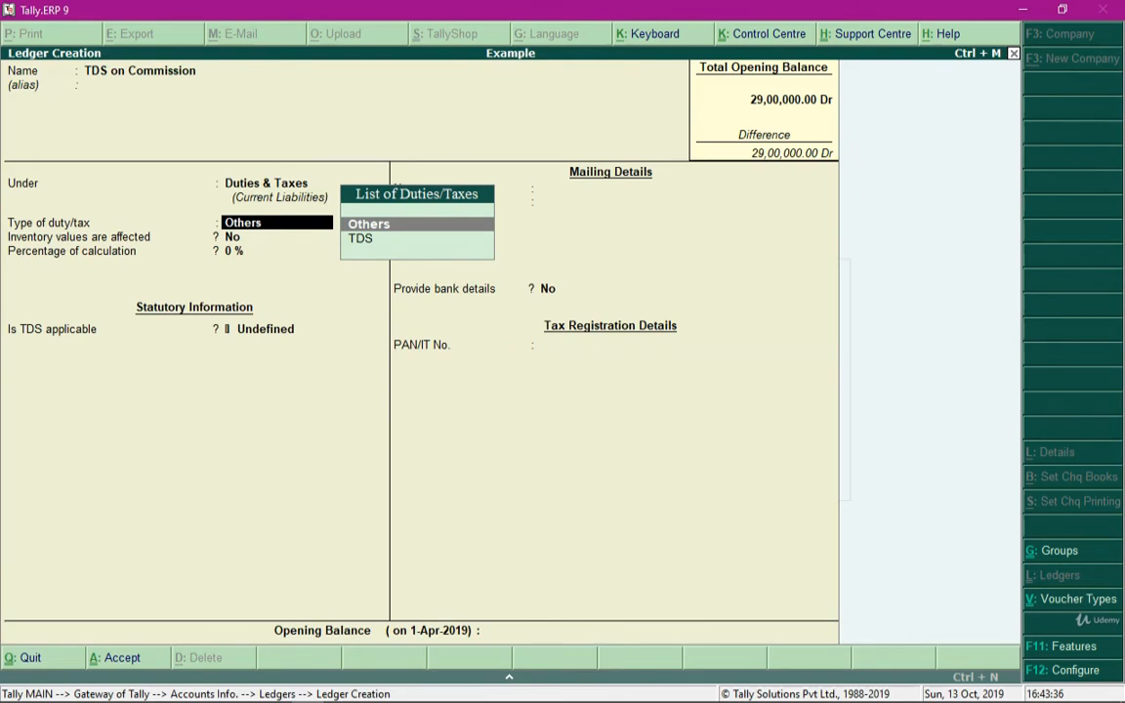
Set the TDS on Commission ledger's duty type to TDS with nature of payment Commission Or Brokerage, and save it.
{"action": "key", "text": "Down"}
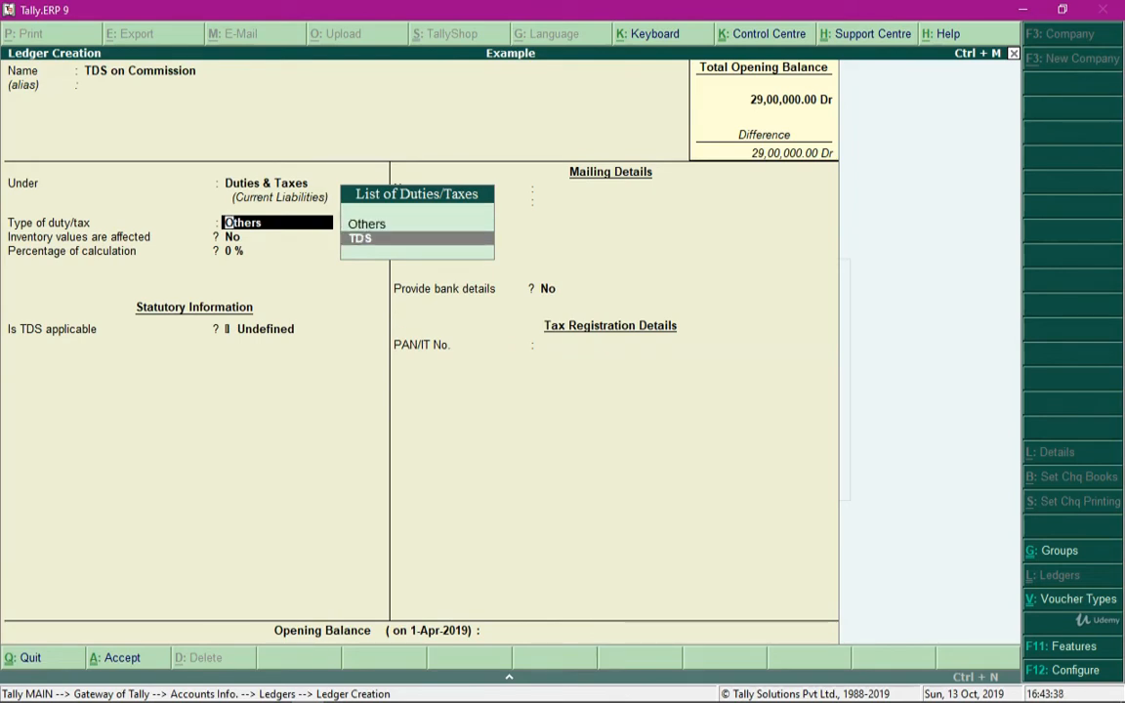
{"action": "key", "text": "Return"}
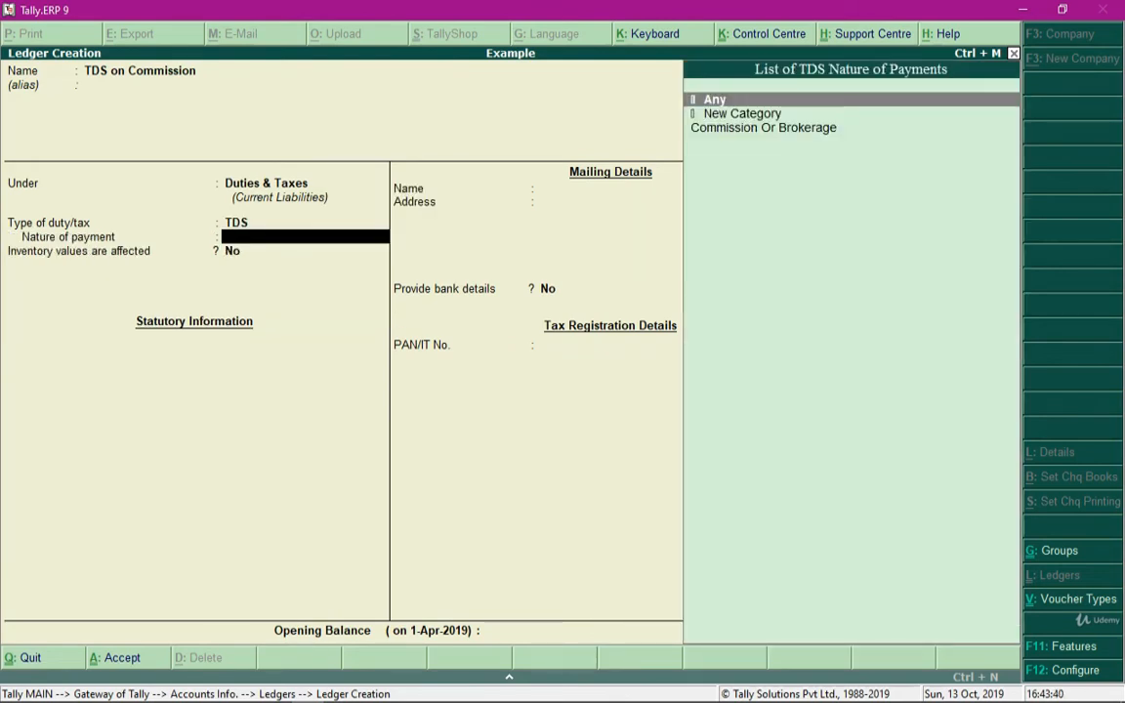
{"action": "key", "text": "Down"}
{"action": "key", "text": "Down"}
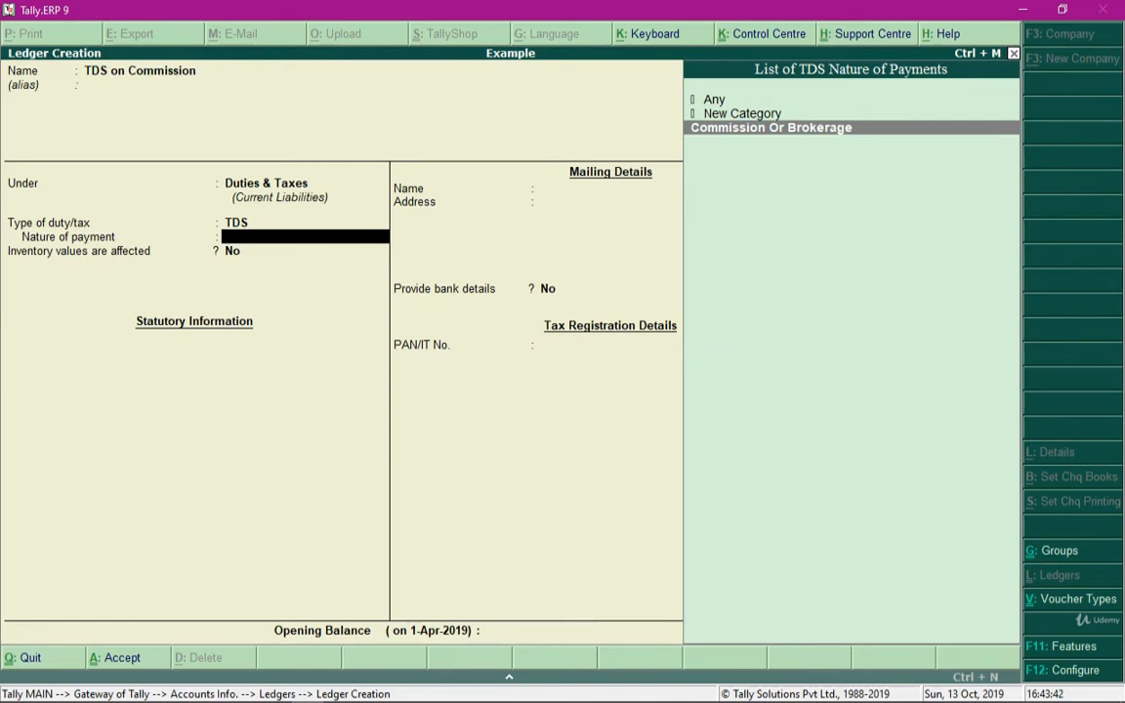
{"action": "key", "text": "Return"}
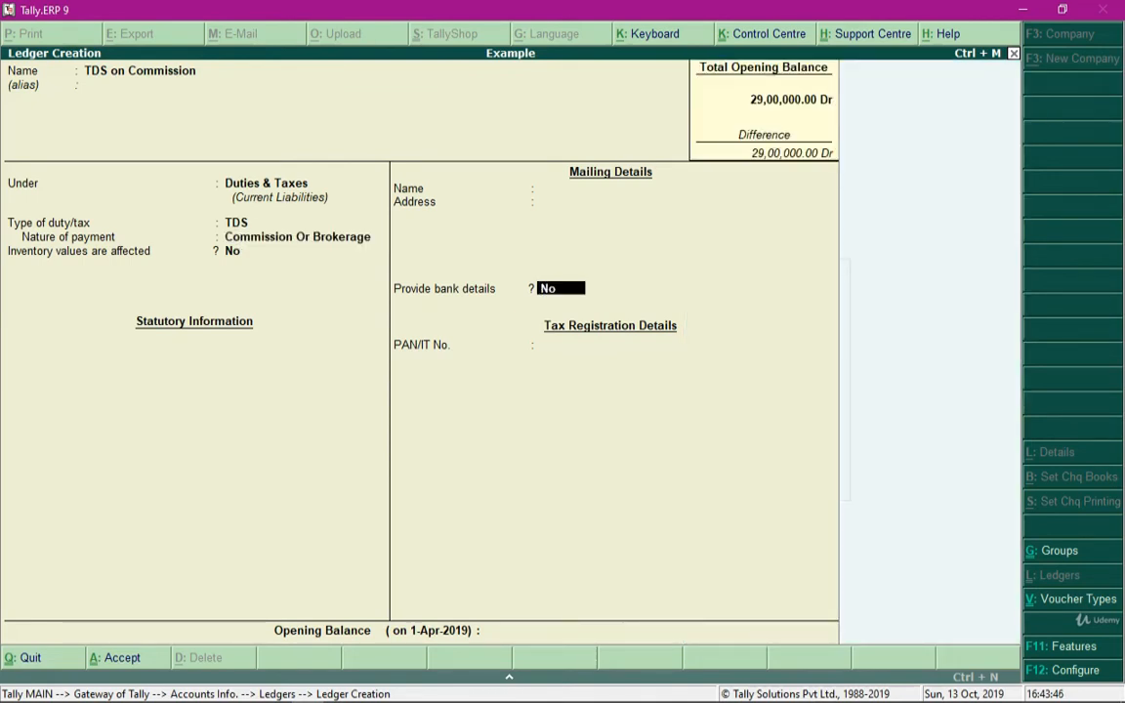
{"action": "key", "text": "ctrl+a"}
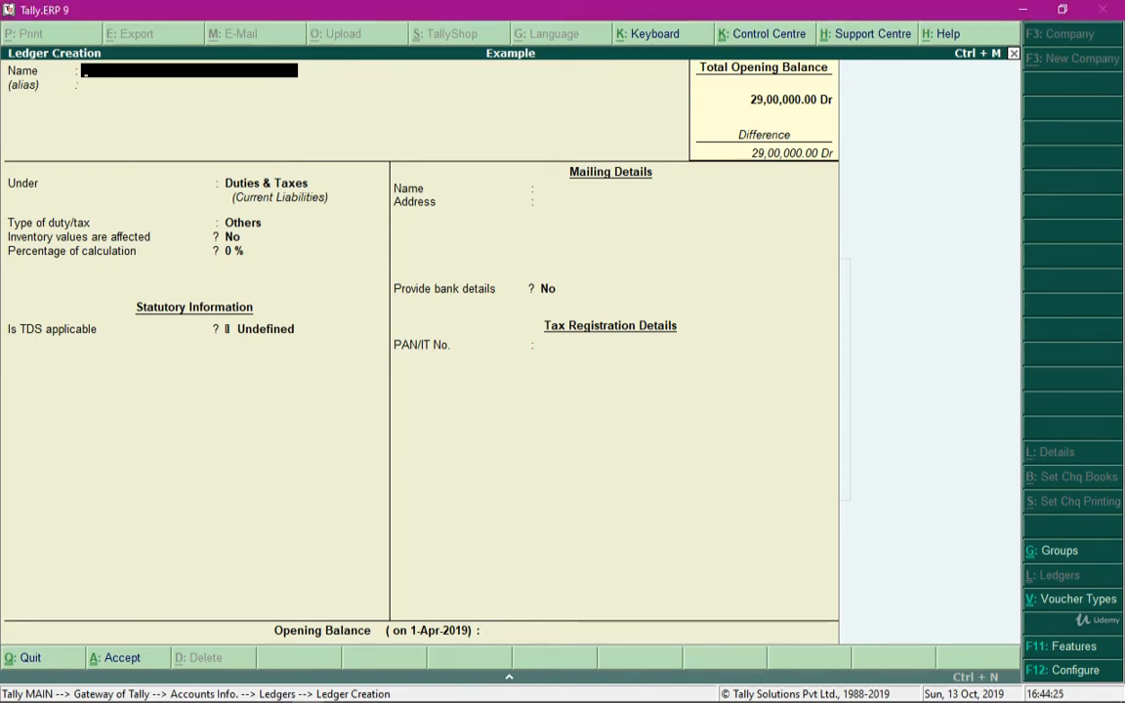
Leave ledger creation, return to the Gateway of Tally and start a journal voucher.
{"action": "key", "text": "Escape"}
{"action": "key", "text": "Return"}
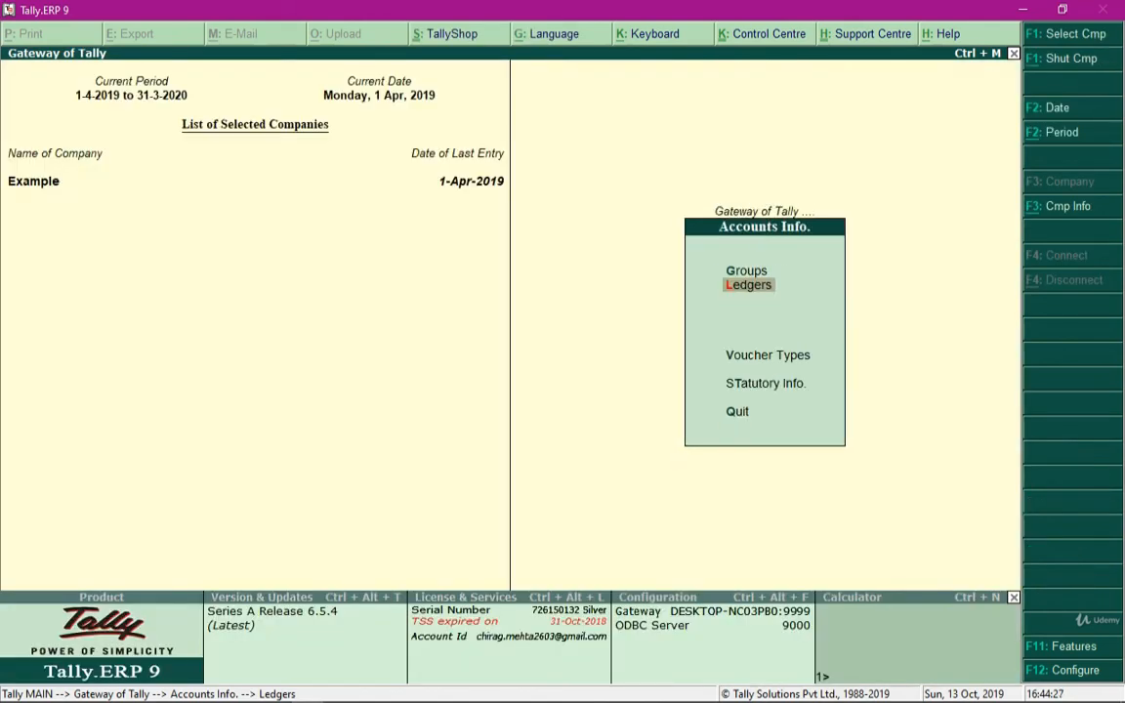
{"action": "key", "text": "Escape"}
{"action": "key", "text": "Down"}
{"action": "key", "text": "Down"}
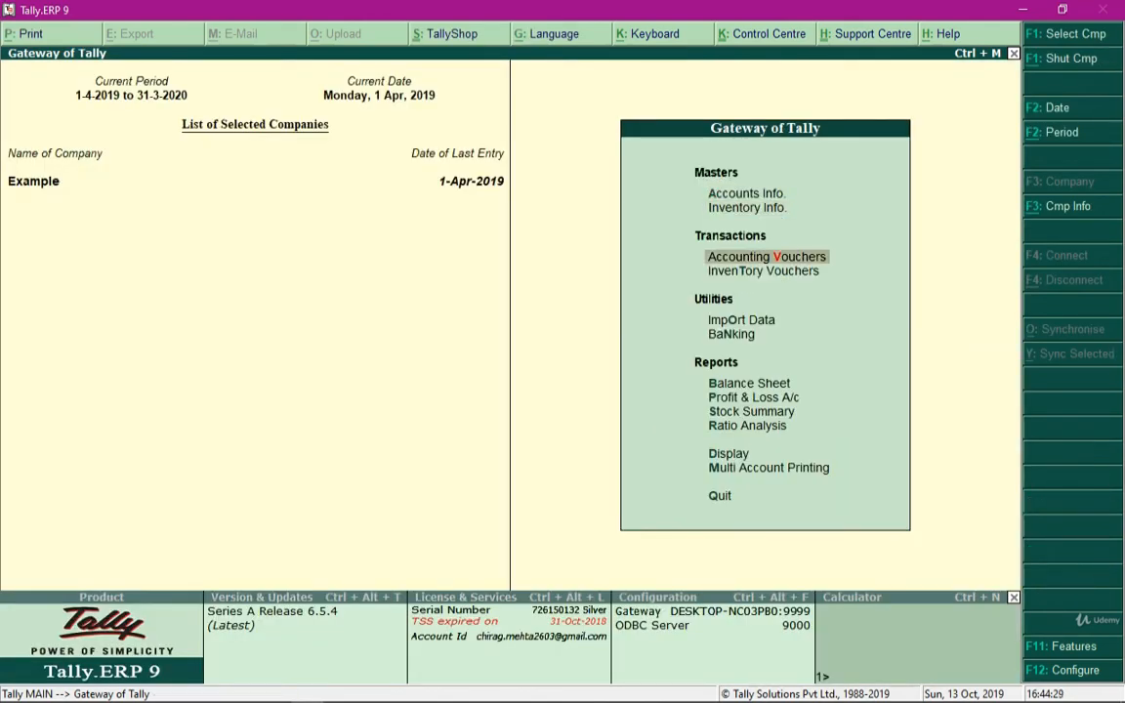
{"action": "key", "text": "Return"}
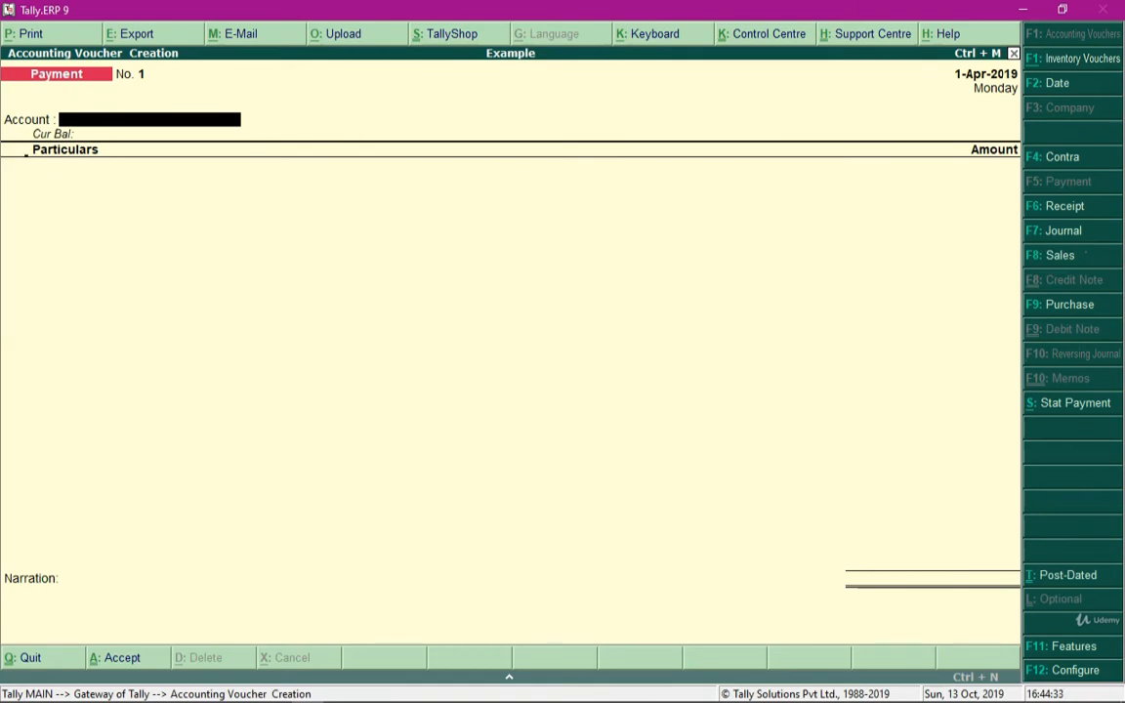
{"action": "key", "text": "F7"}
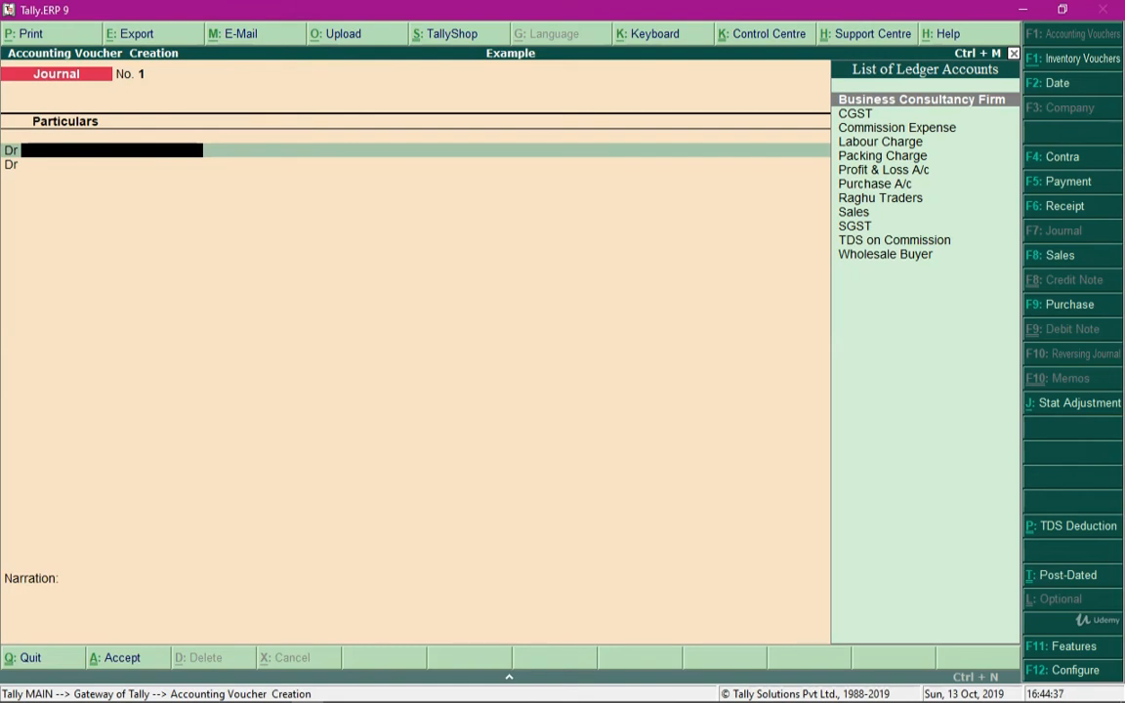
Debit Commission Expense with 1,10,000 in the journal voucher.
{"action": "type", "text": "Com"}
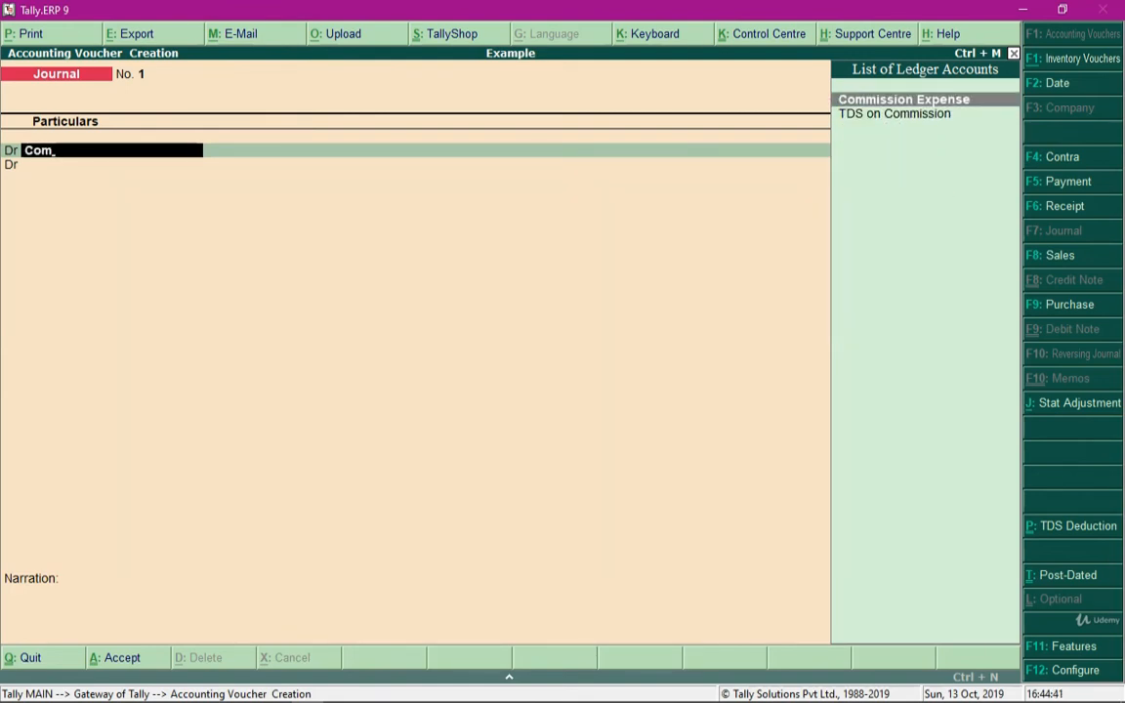
{"action": "key", "text": "Return"}
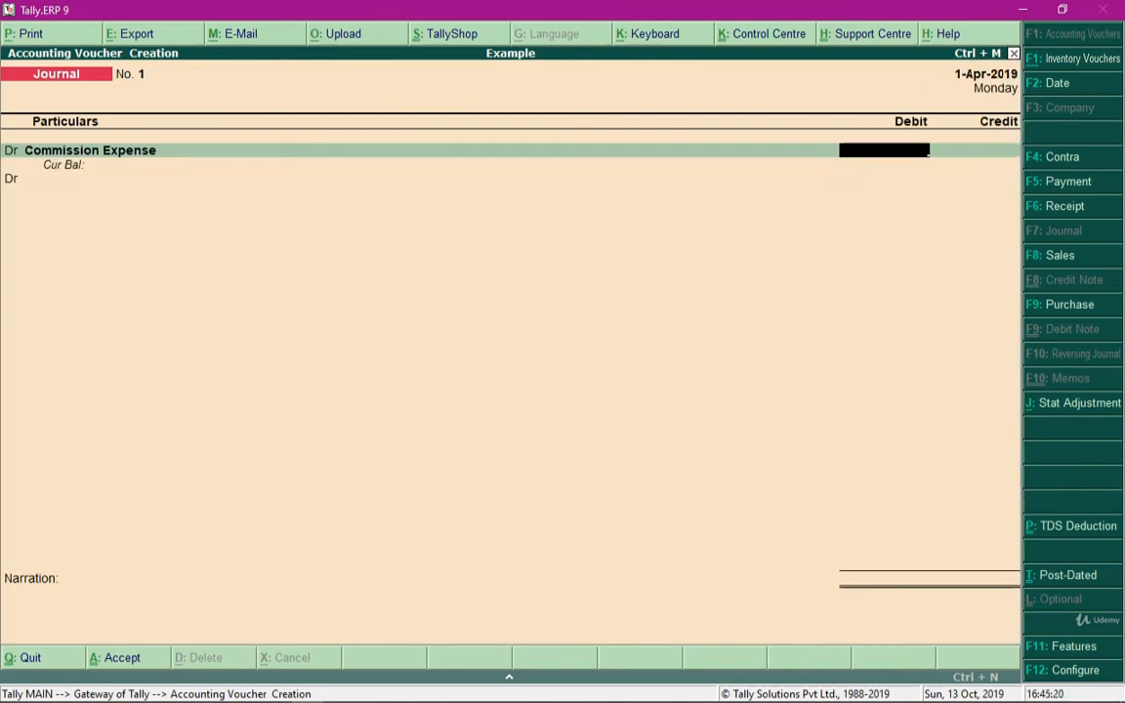
{"action": "type", "text": "110000"}
{"action": "key", "text": "Return"}
Credit Business Consultancy Firm with 1,04,500 in the journal voucher and open its bill-wise details.
{"action": "type", "text": "c"}
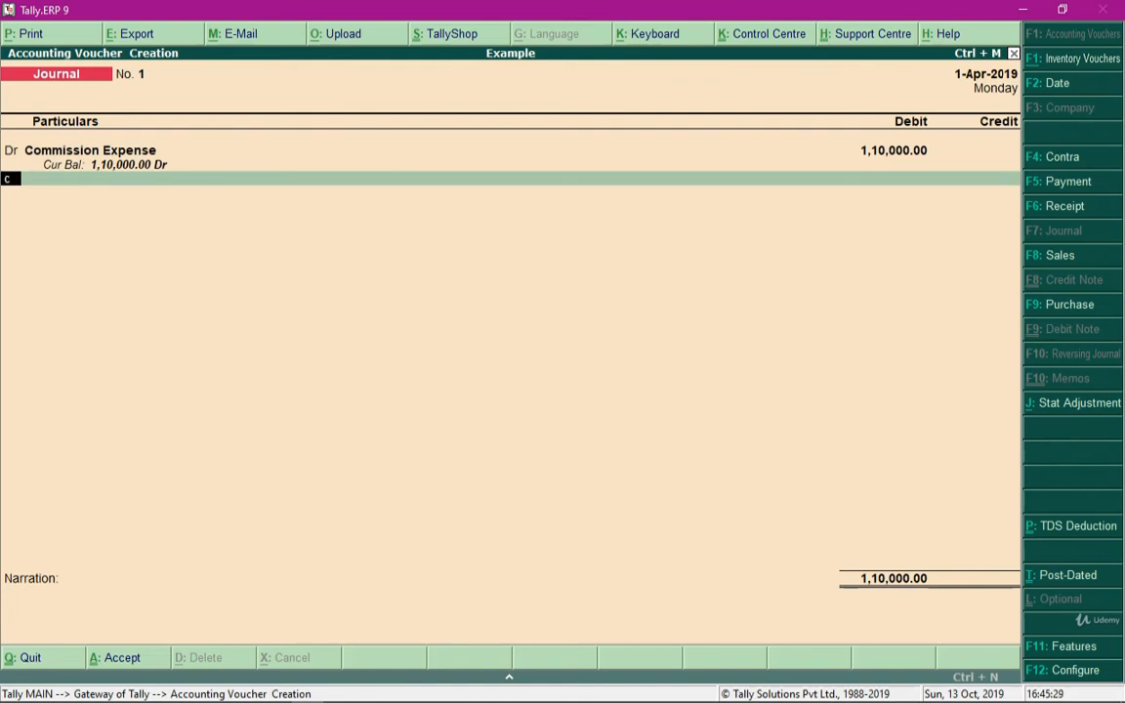
{"action": "type", "text": "r"}
{"action": "key", "text": "Return"}
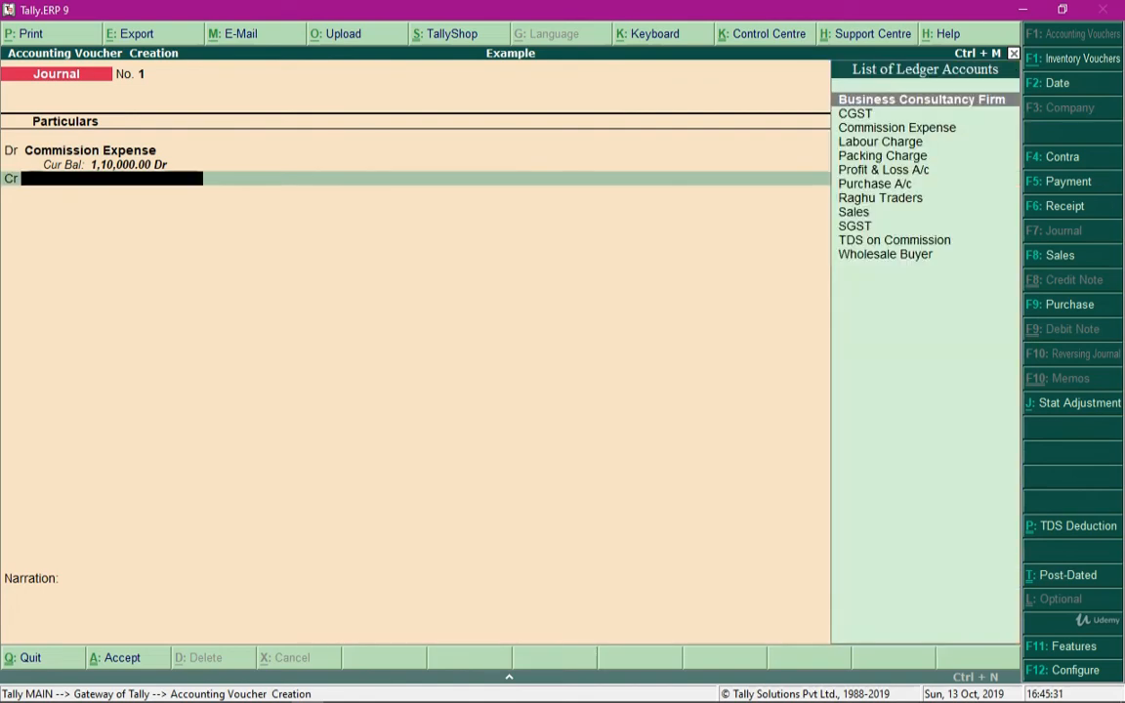
{"action": "type", "text": "Bus"}
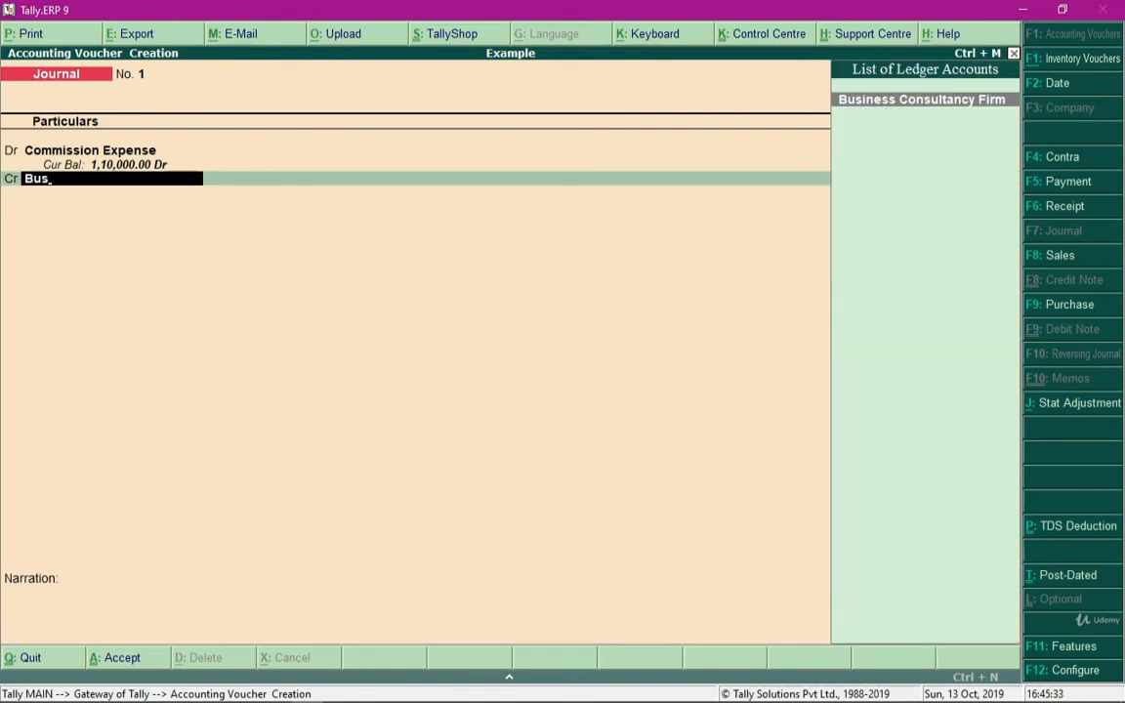
{"action": "key", "text": "Return"}
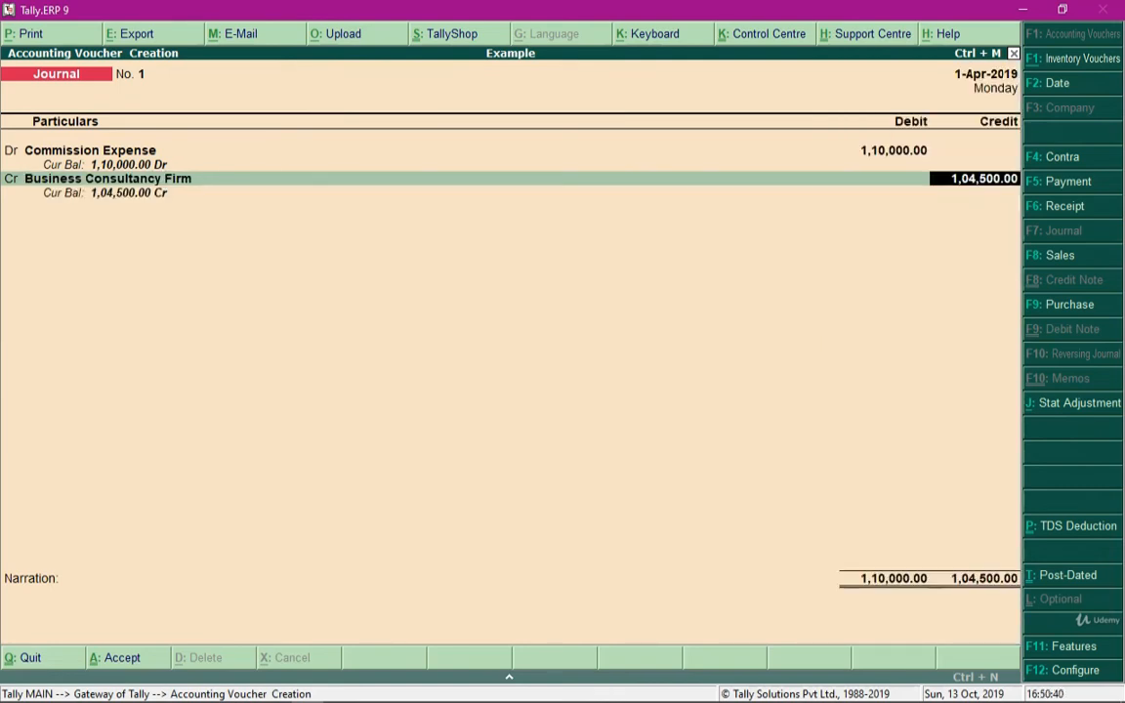
{"action": "key", "text": "Return"}
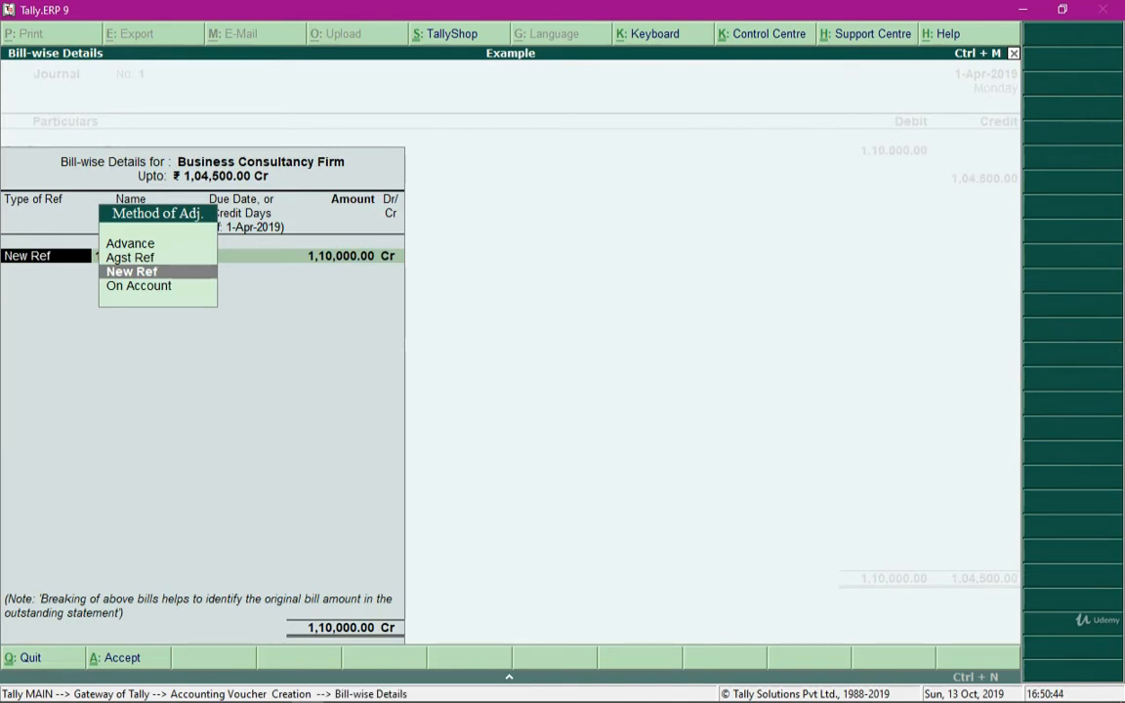
Allocate Business Consultancy Firm's bill-wise details to New Ref 1, with 1,10,000 Cr and 5,500 Dr.
{"action": "key", "text": "Return"}
{"action": "key", "text": "Return"}
{"action": "key", "text": "Return"}
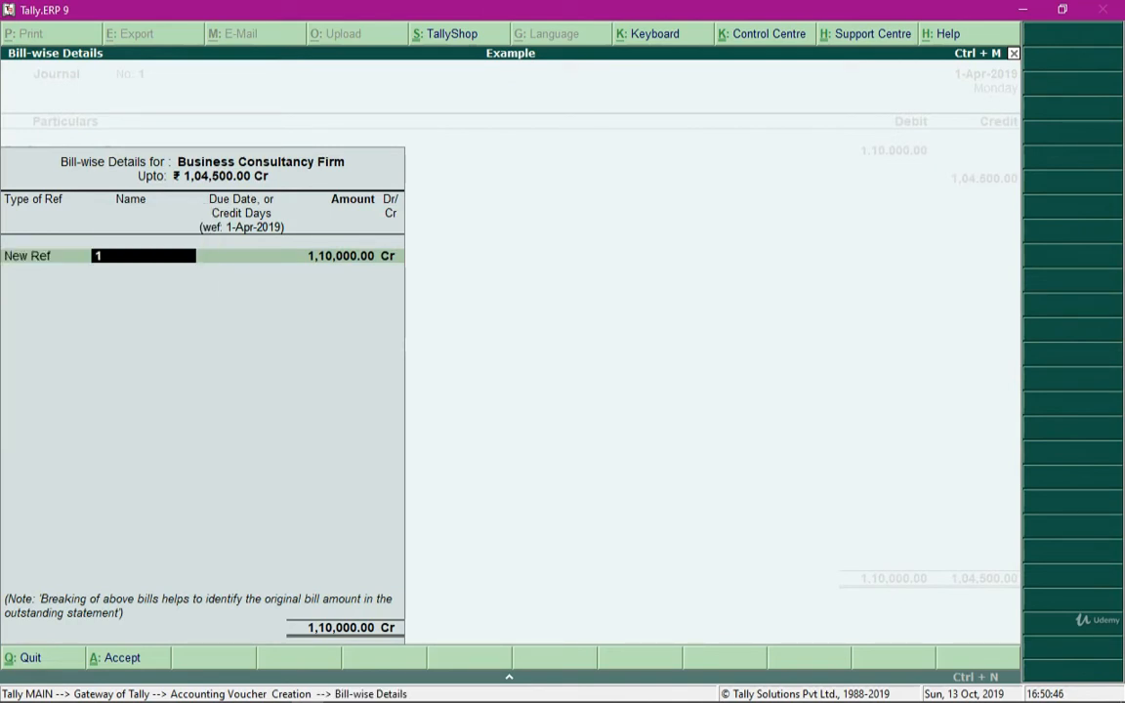
{"action": "key", "text": "Return"}
{"action": "key", "text": "Return"}
{"action": "key", "text": "Return"}
{"action": "key", "text": "Return"}
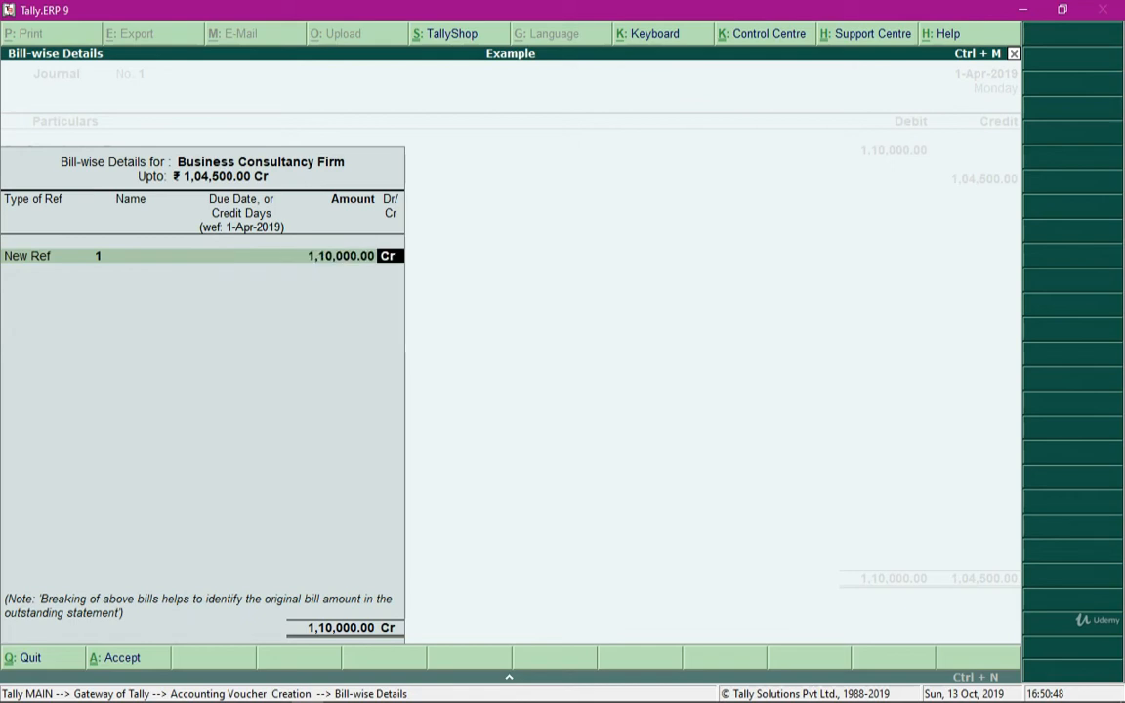
{"action": "key", "text": "Return"}
{"action": "key", "text": "Return"}
{"action": "key", "text": "Return"}
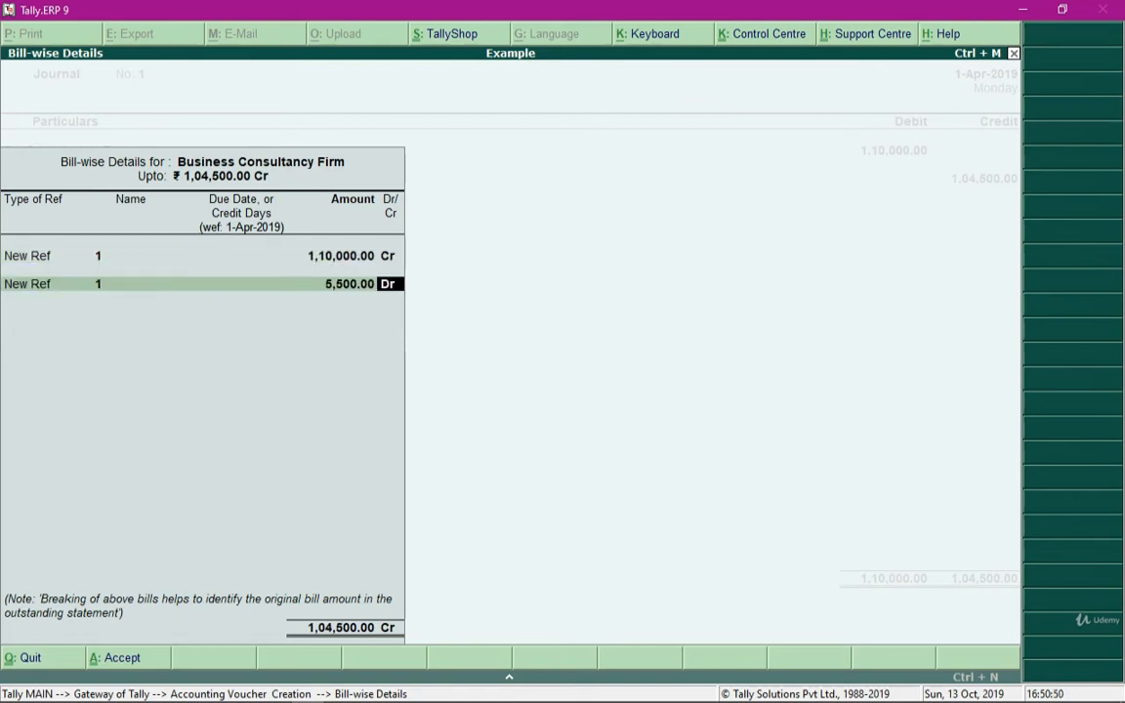
{"action": "key", "text": "Return"}
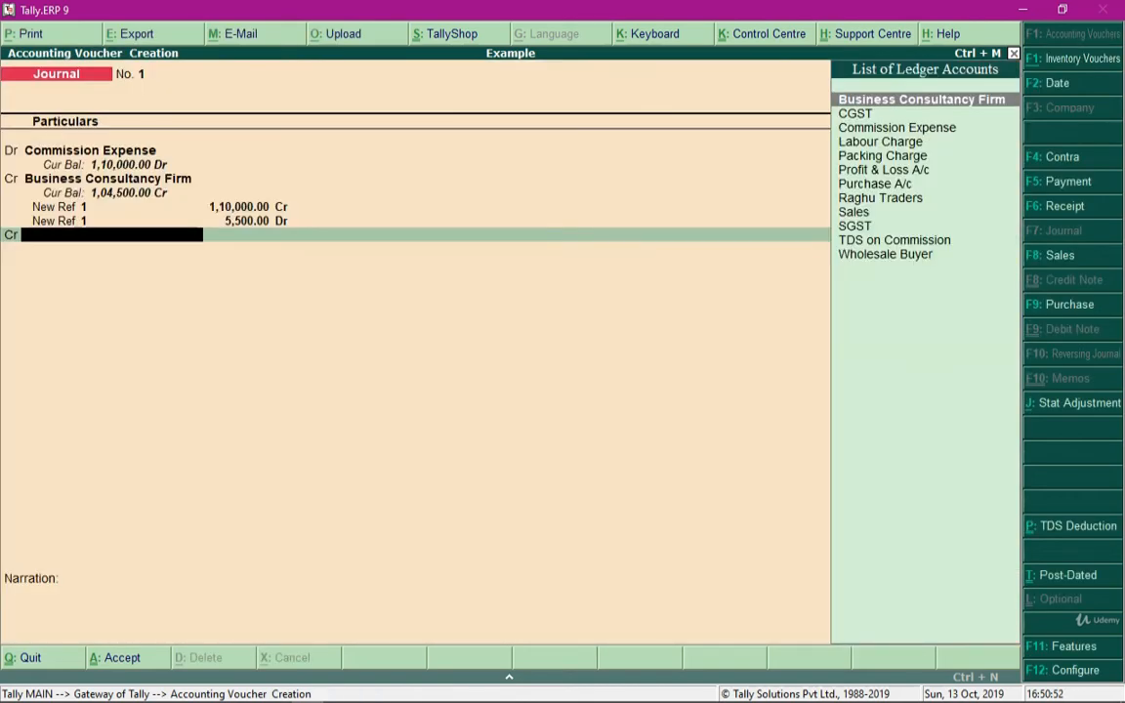
Credit TDS on Commission with 5,500 and save the journal voucher without a narration.
{"action": "type", "text": "c"}
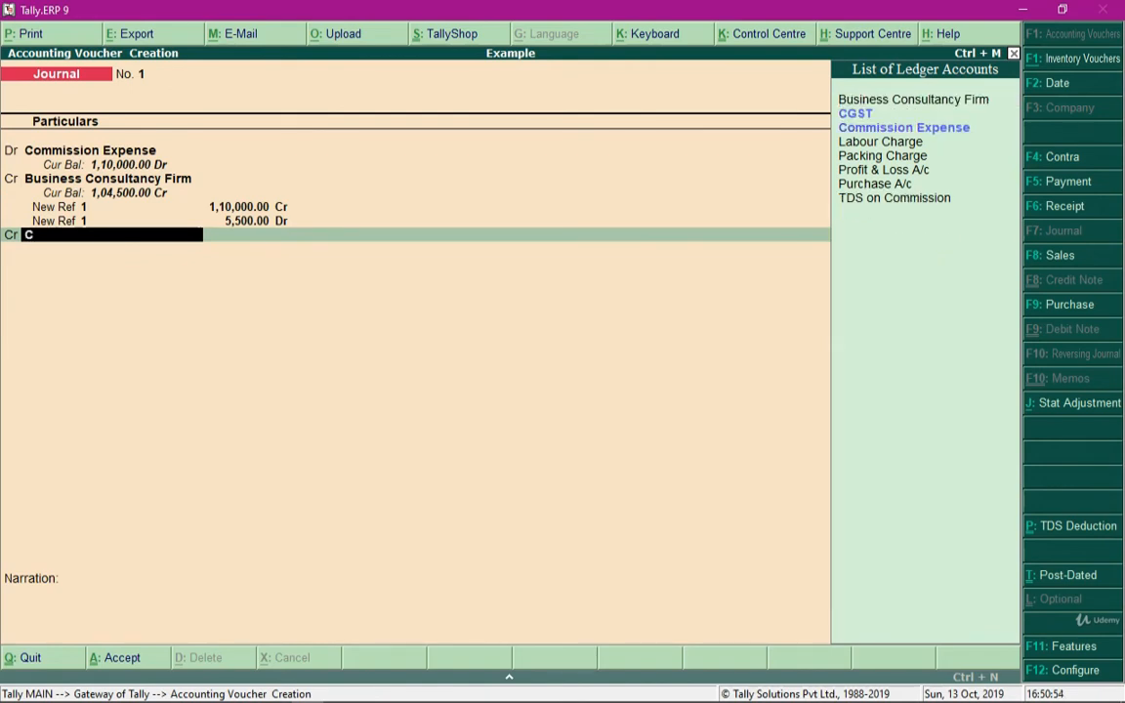
{"action": "key", "text": "BackSpace"}
{"action": "type", "text": "td"}
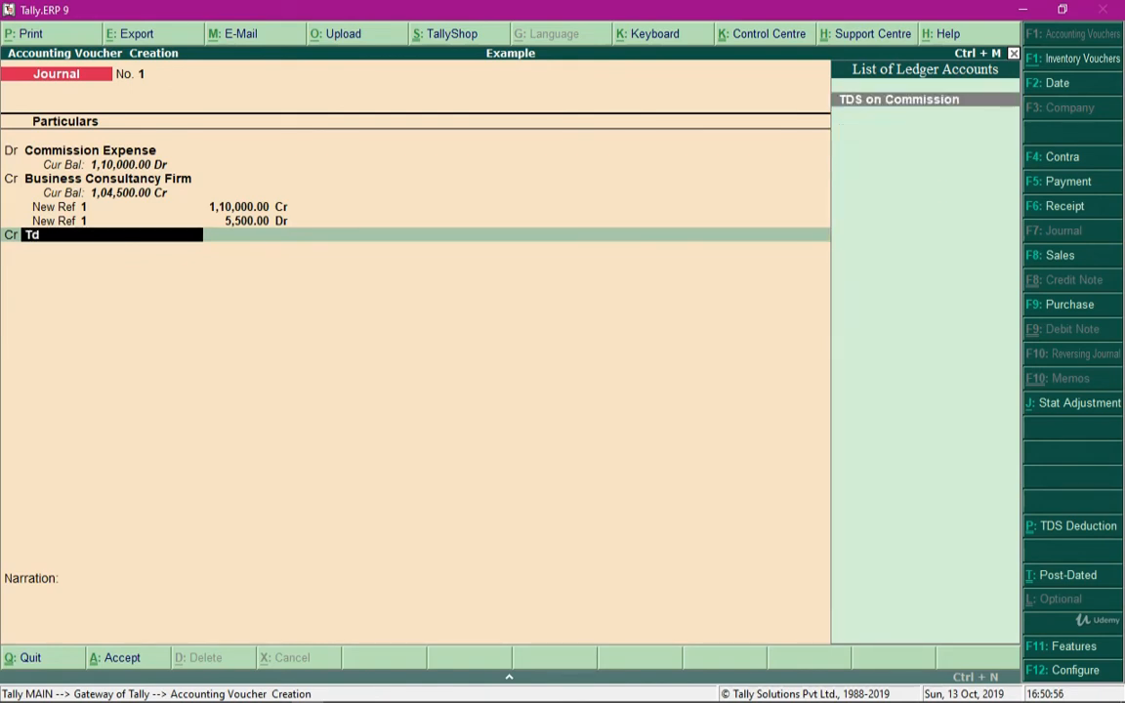
{"action": "key", "text": "Return"}
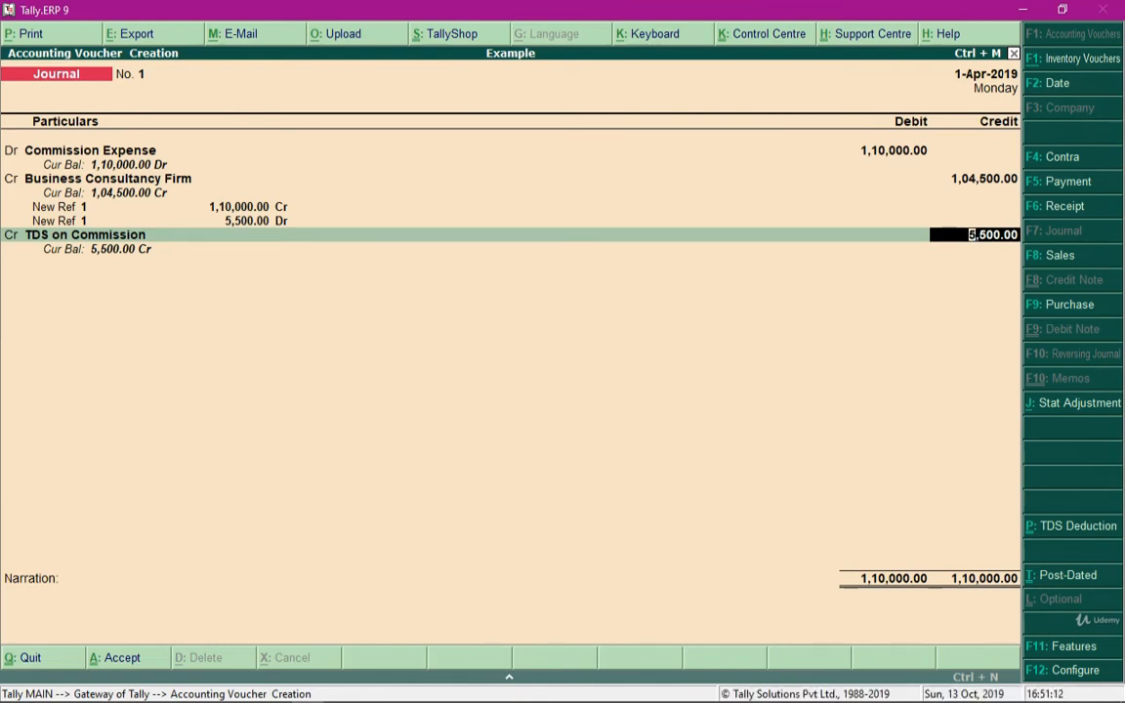
{"action": "key", "text": "Return"}
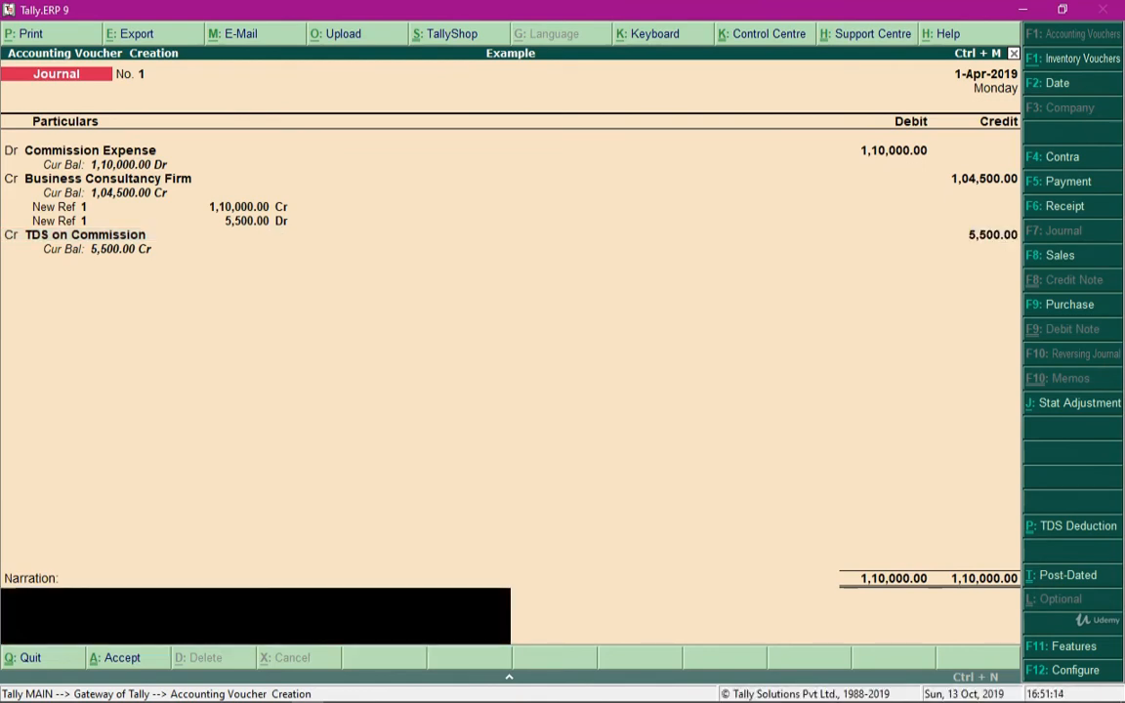
{"action": "key", "text": "Return"}
{"action": "key", "text": "y"}
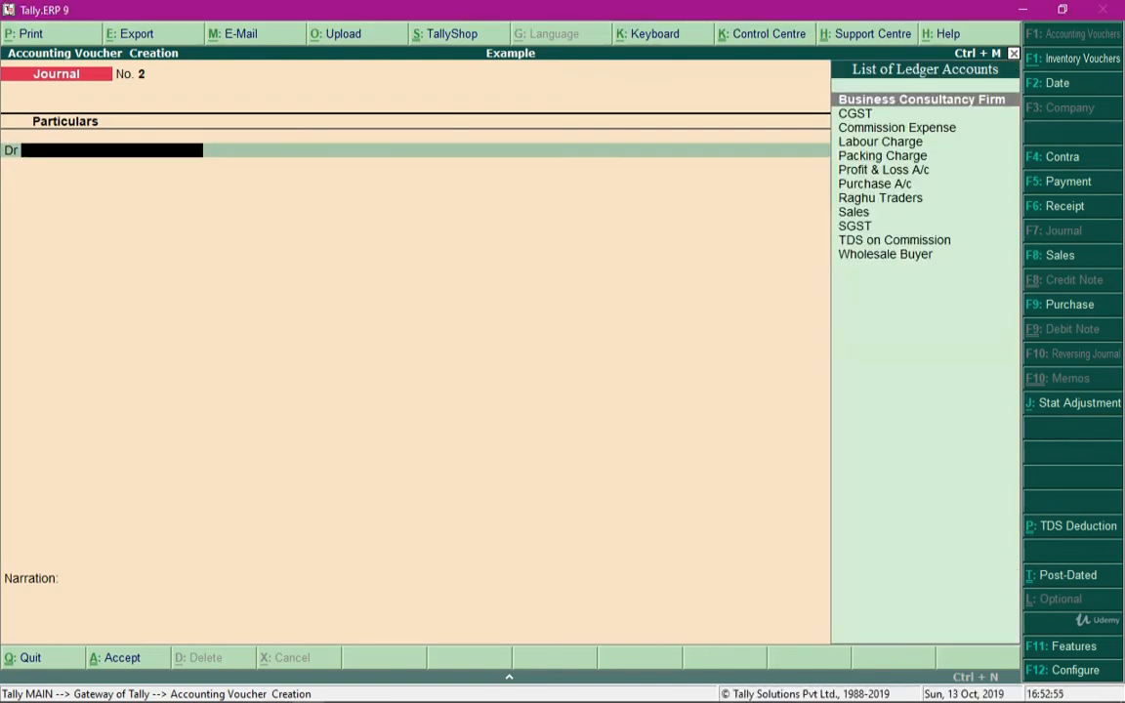
Start a payment voucher from Cash and enter 1,04,500 for Business Consultancy Firm.
{"action": "key", "text": "F5"}
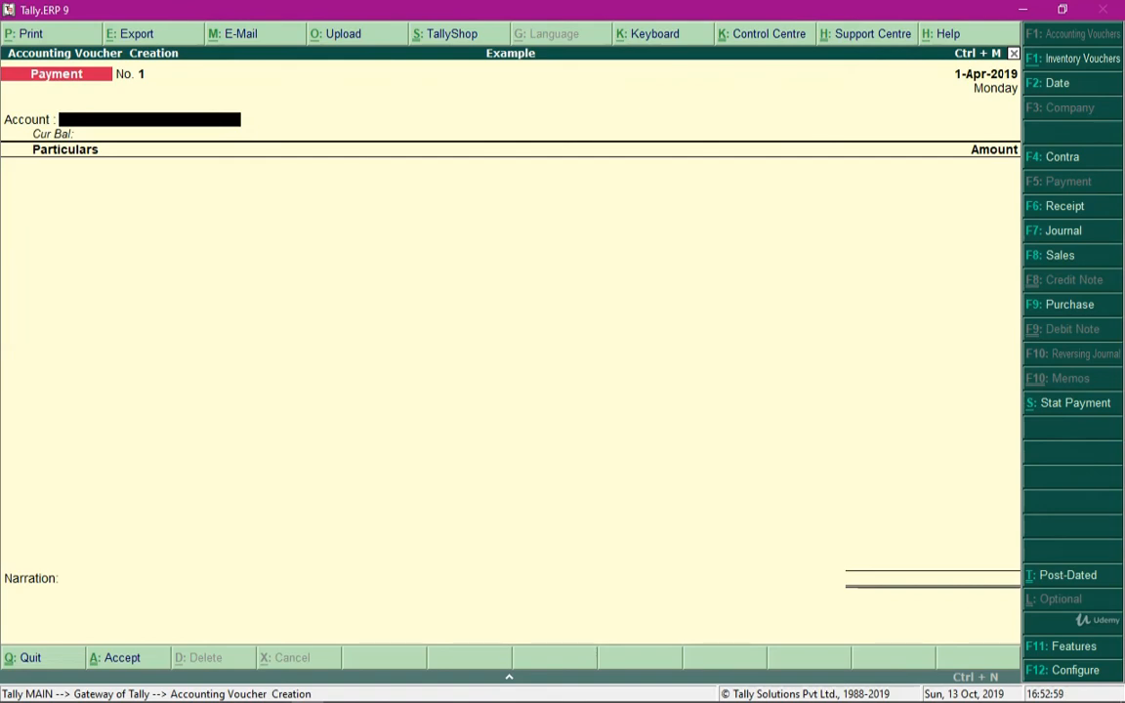
{"action": "type", "text": "Cas"}
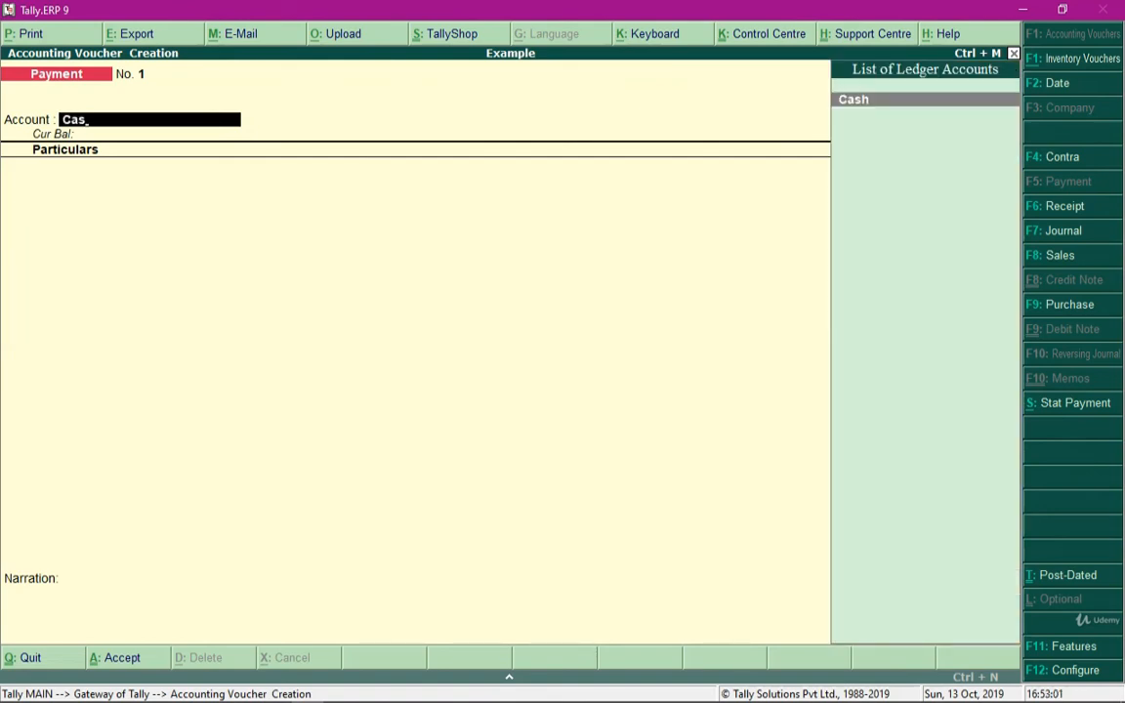
{"action": "key", "text": "Return"}
{"action": "type", "text": "Con"}
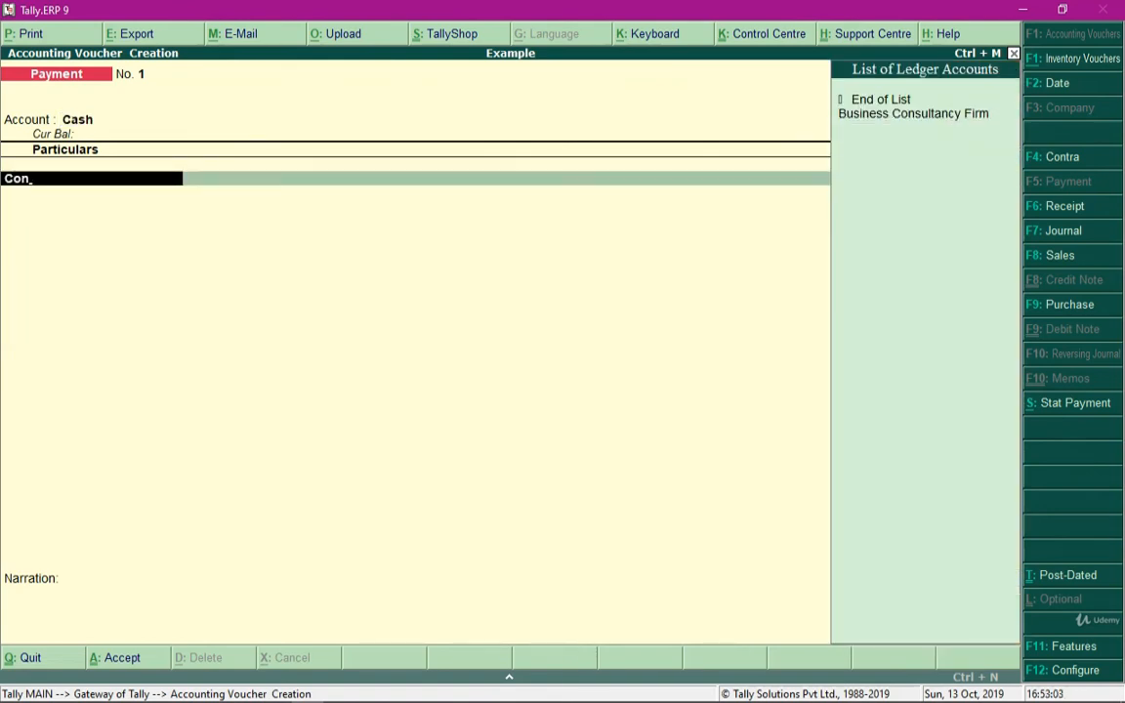
{"action": "key", "text": "Return"}
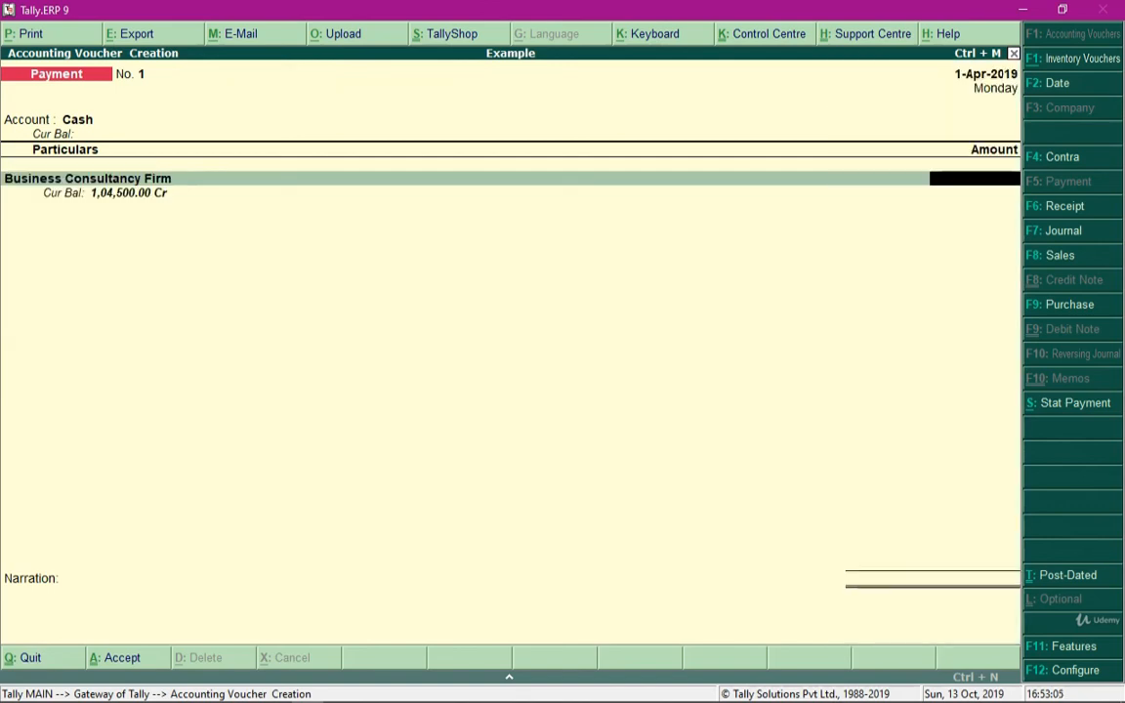
{"action": "type", "text": "104500"}
{"action": "key", "text": "Return"}
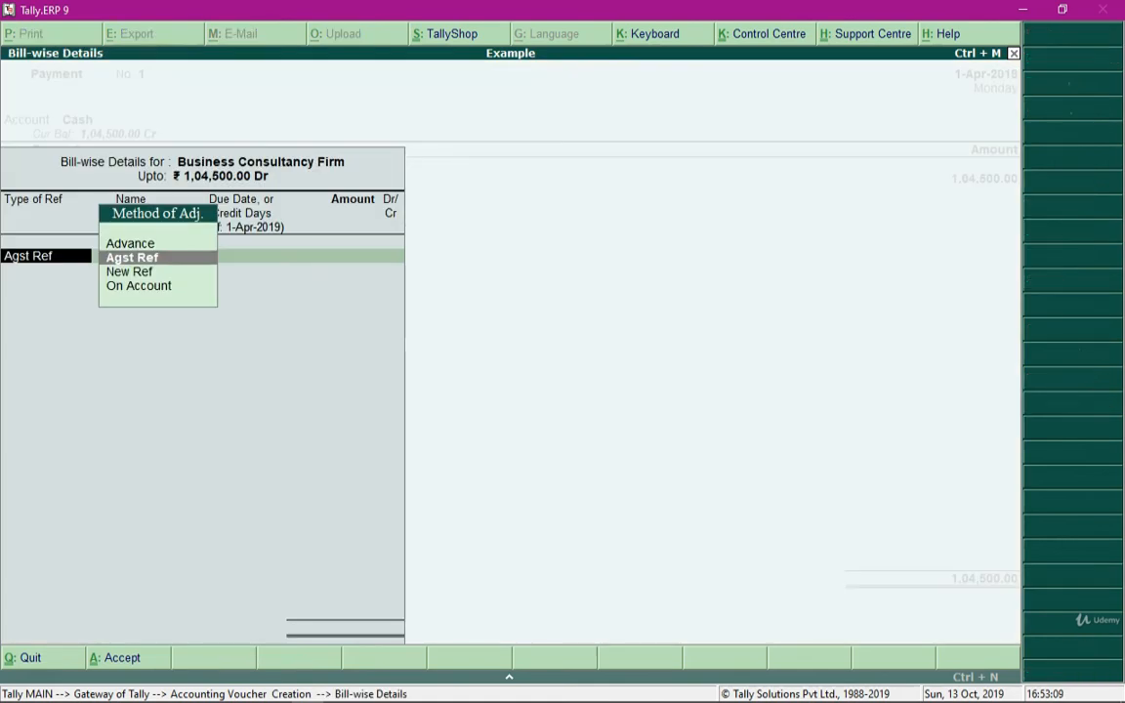
Allocate the 1,04,500 payment as Agst Ref to pending bill 1 and save the payment voucher.
{"action": "key", "text": "Return"}
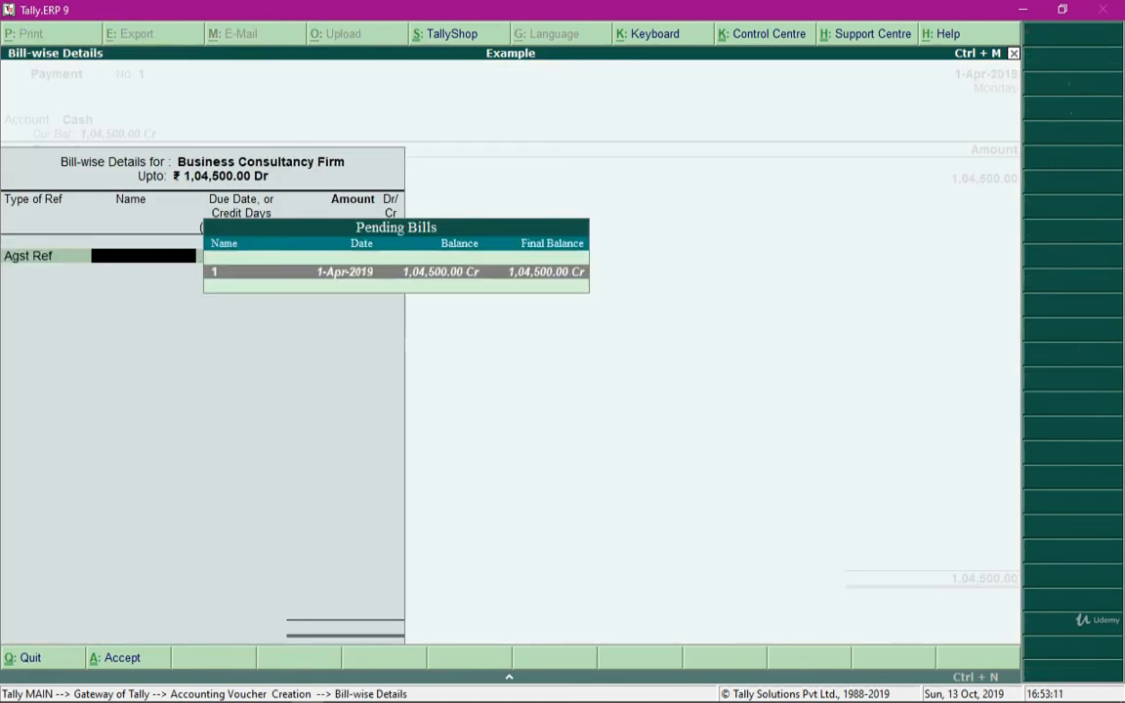
{"action": "key", "text": "Return"}
{"action": "key", "text": "Return"}
{"action": "key", "text": "Return"}
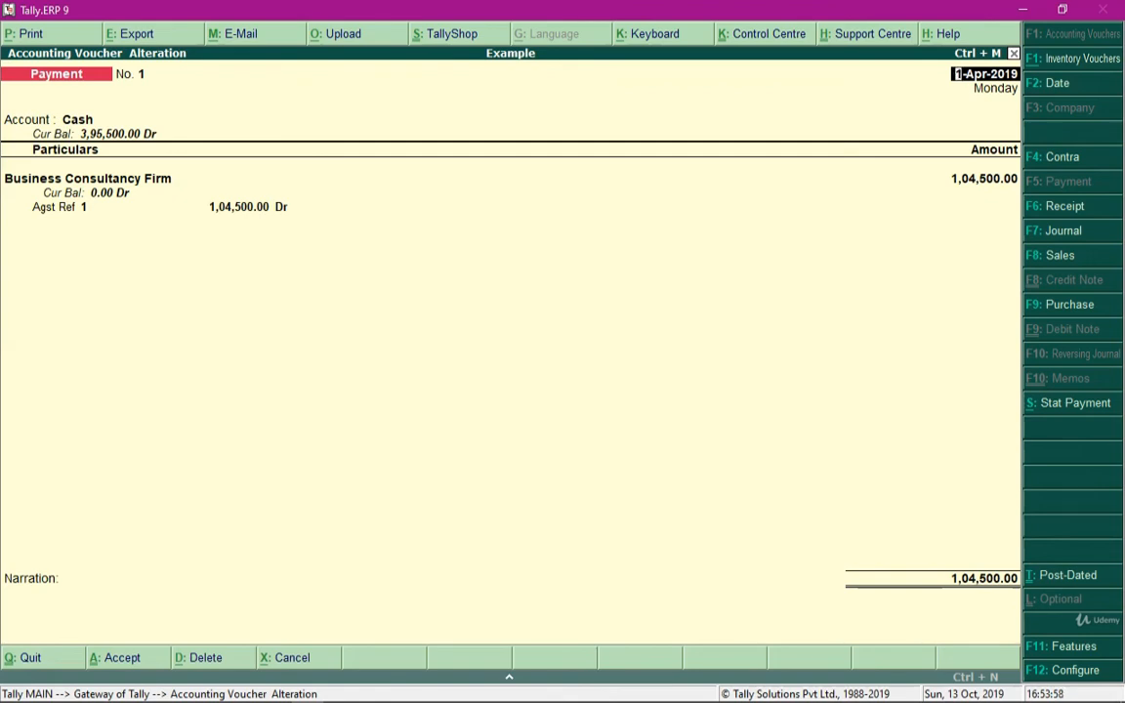
{"action": "key", "text": "ctrl+a"}
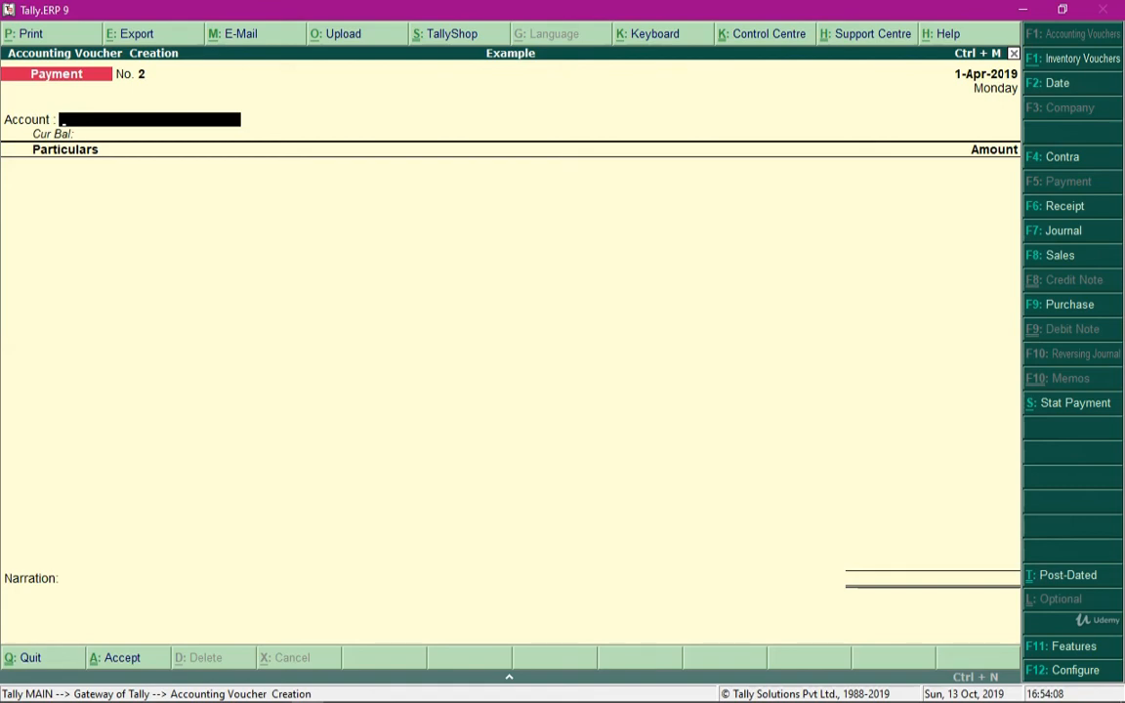
Start a statutory payment for tax type TDS covering the period 1-Apr-2019 to 30-Apr-2019.
{"action": "key", "text": "alt+s"}
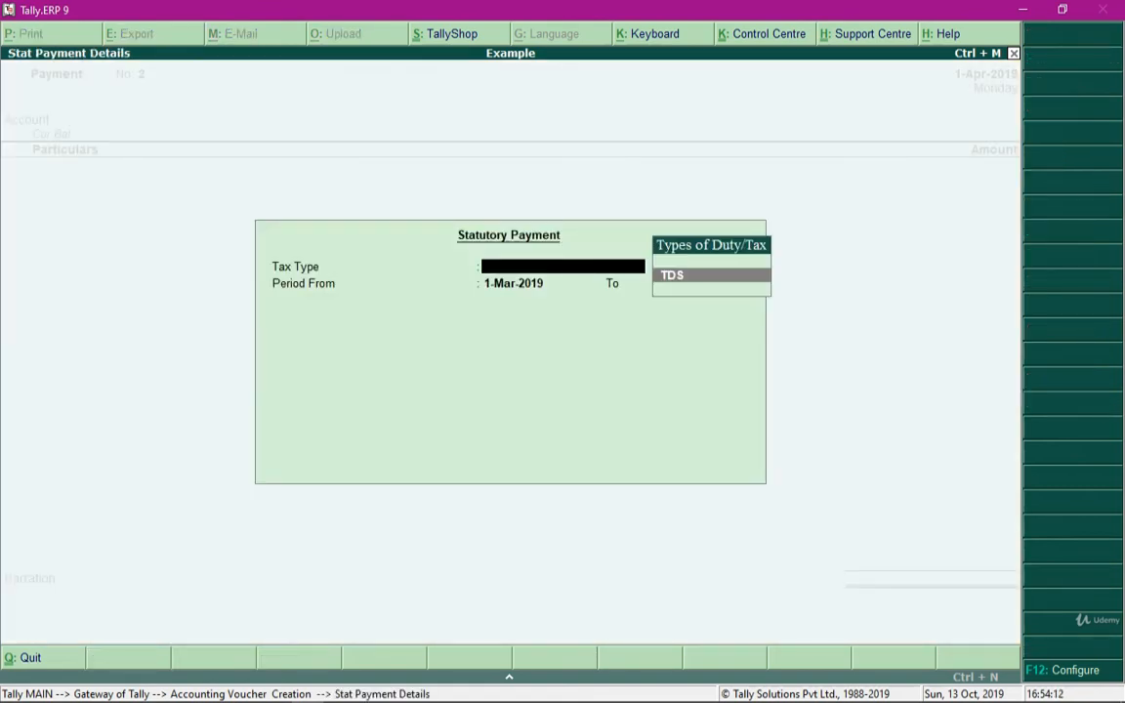
{"action": "key", "text": "Return"}
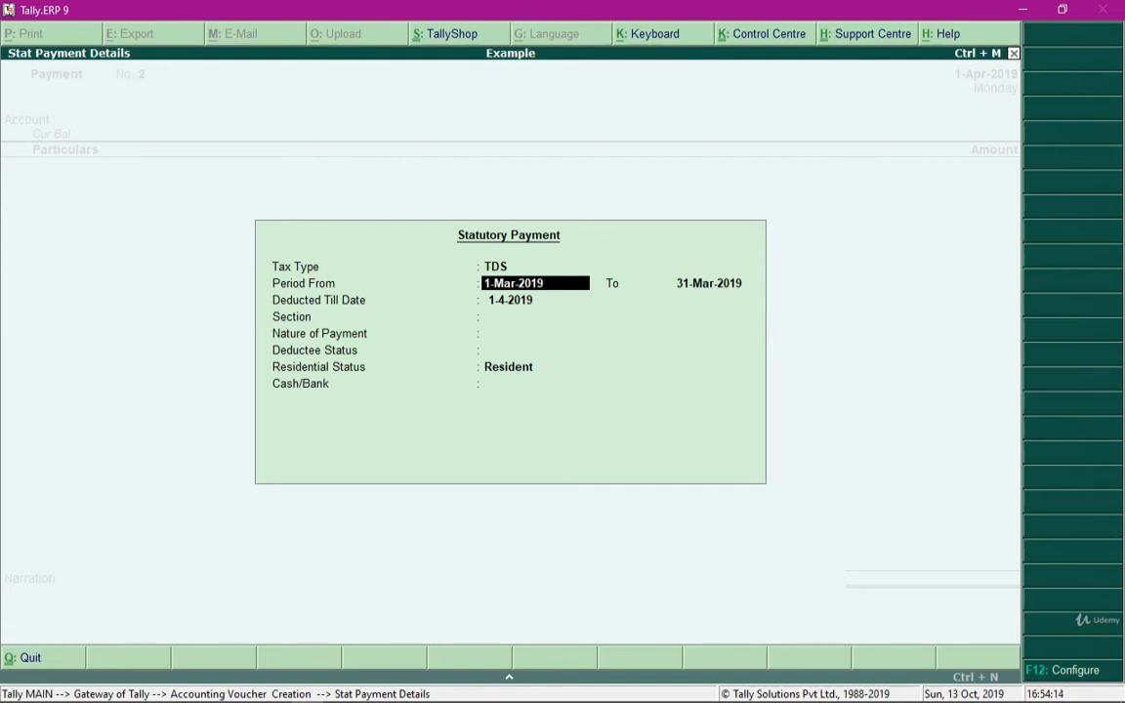
{"action": "type", "text": "1"}
{"action": "type", "text": "-4"}
{"action": "key", "text": "Return"}
{"action": "type", "text": "30-4"}
{"action": "key", "text": "Return"}
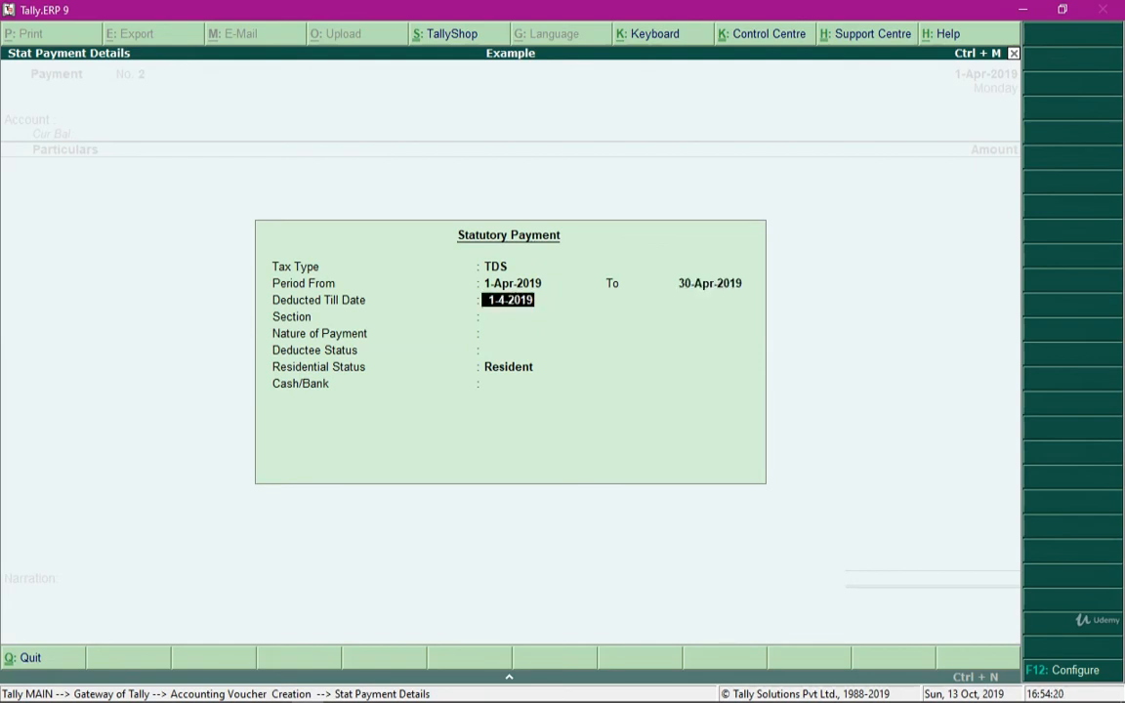
Complete the statutory payment with section 194H, Commission Or Brokerage, deductee status Company, residential status Resident, and Cash as the paying account.
{"action": "key", "text": "Return"}
{"action": "key", "text": "Return"}
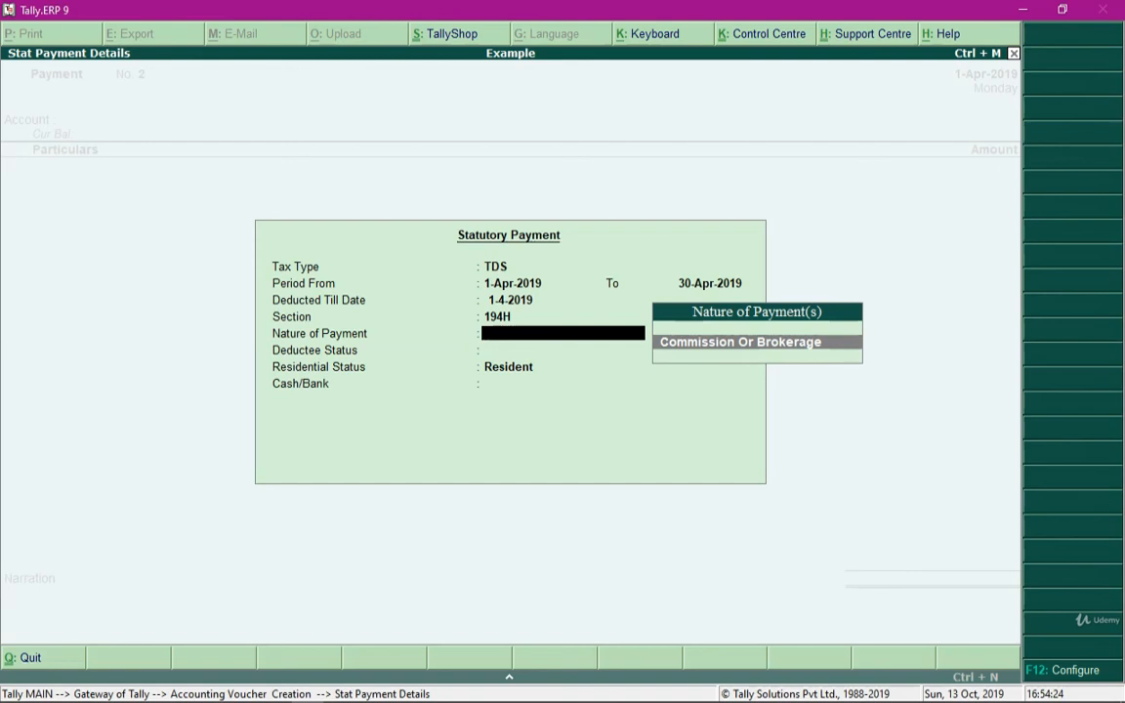
{"action": "key", "text": "Return"}
{"action": "key", "text": "Down"}
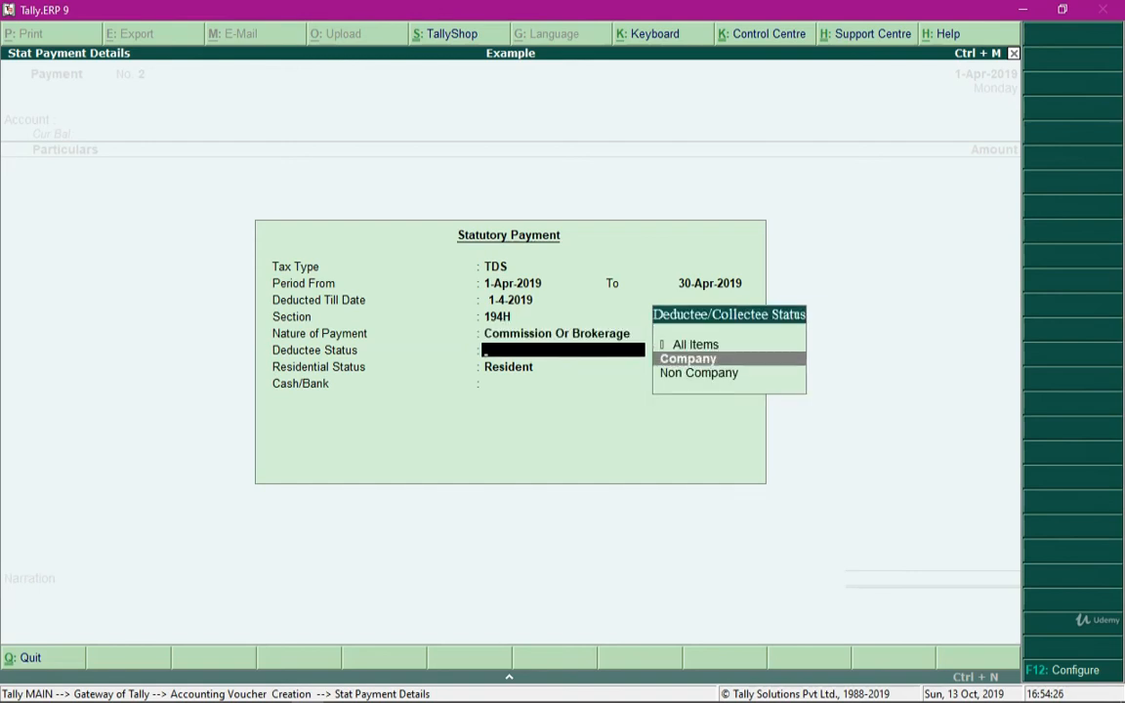
{"action": "key", "text": "Return"}
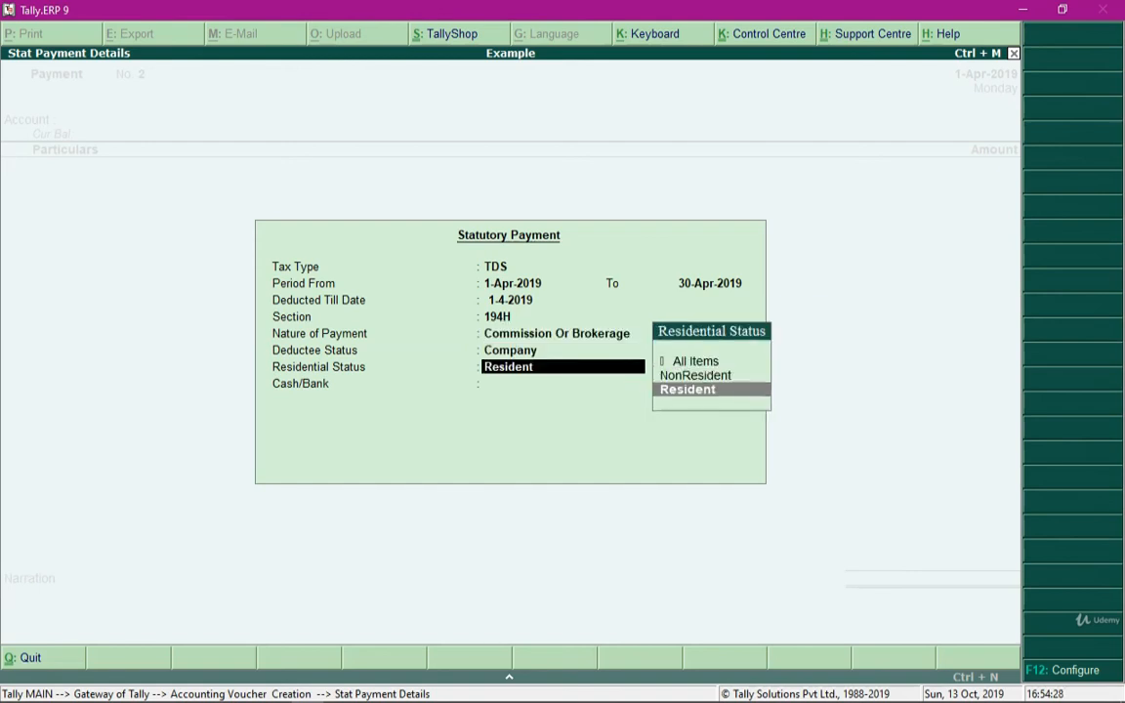
{"action": "key", "text": "Return"}
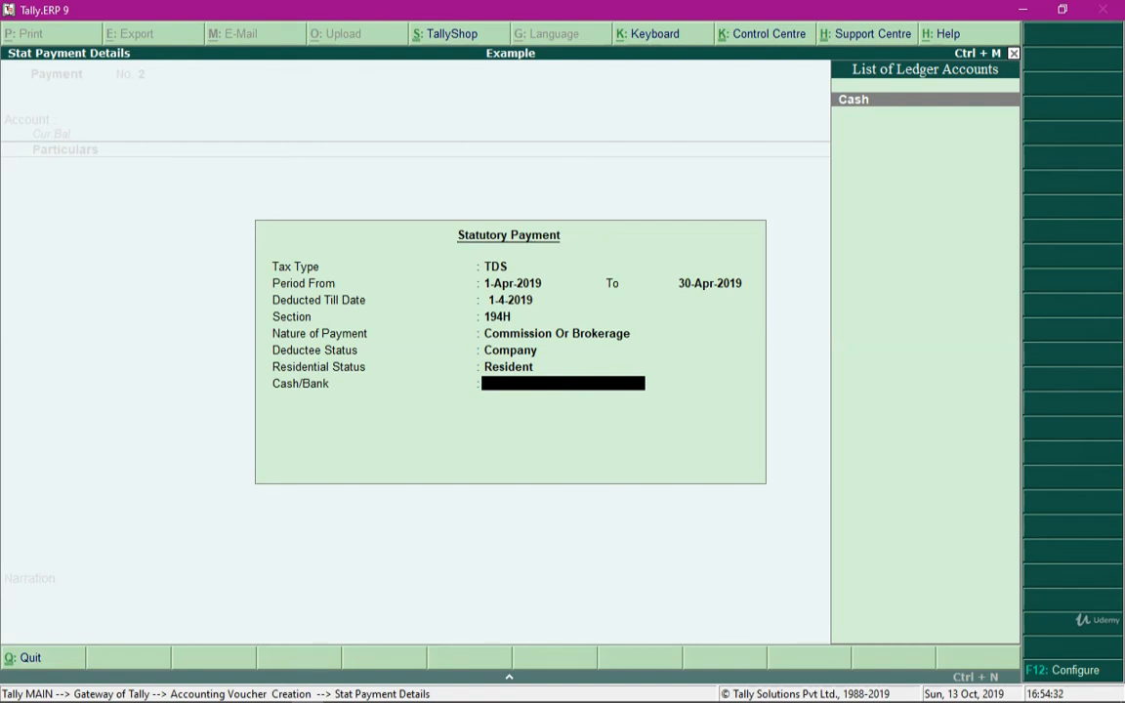
{"action": "key", "text": "Return"}
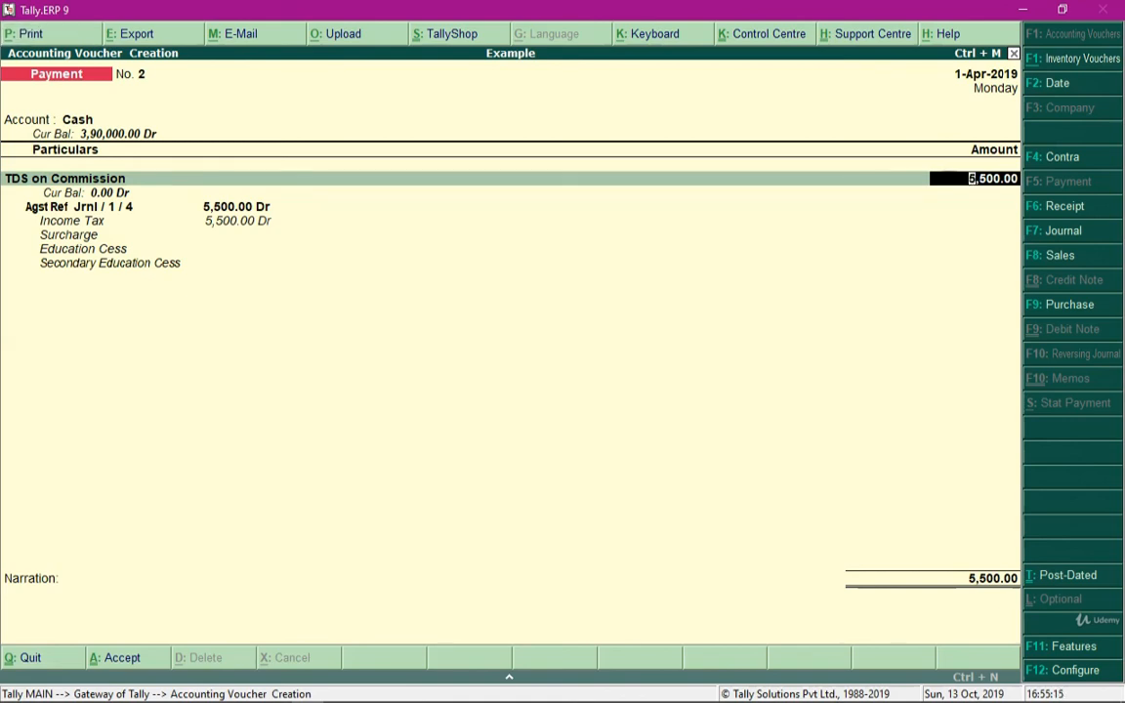
Preview the TDS payment voucher's print as a TDS challan and enlarge it for reading.
{"action": "key", "text": "alt+p"}
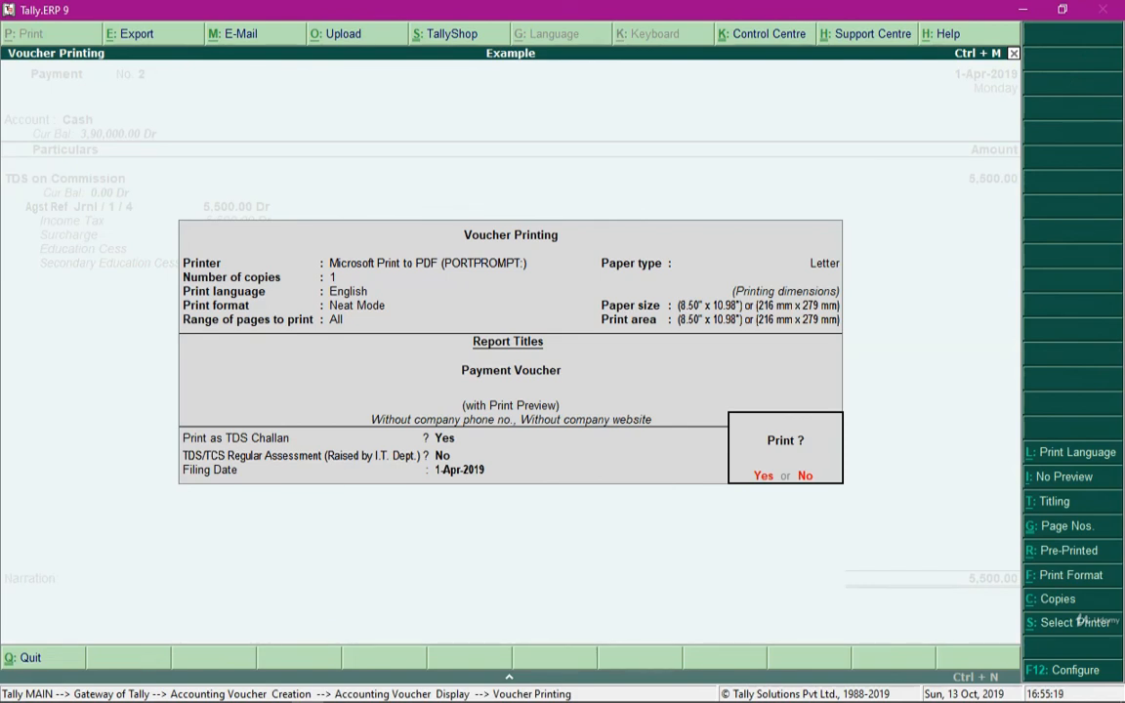
{"action": "key", "text": "Return"}
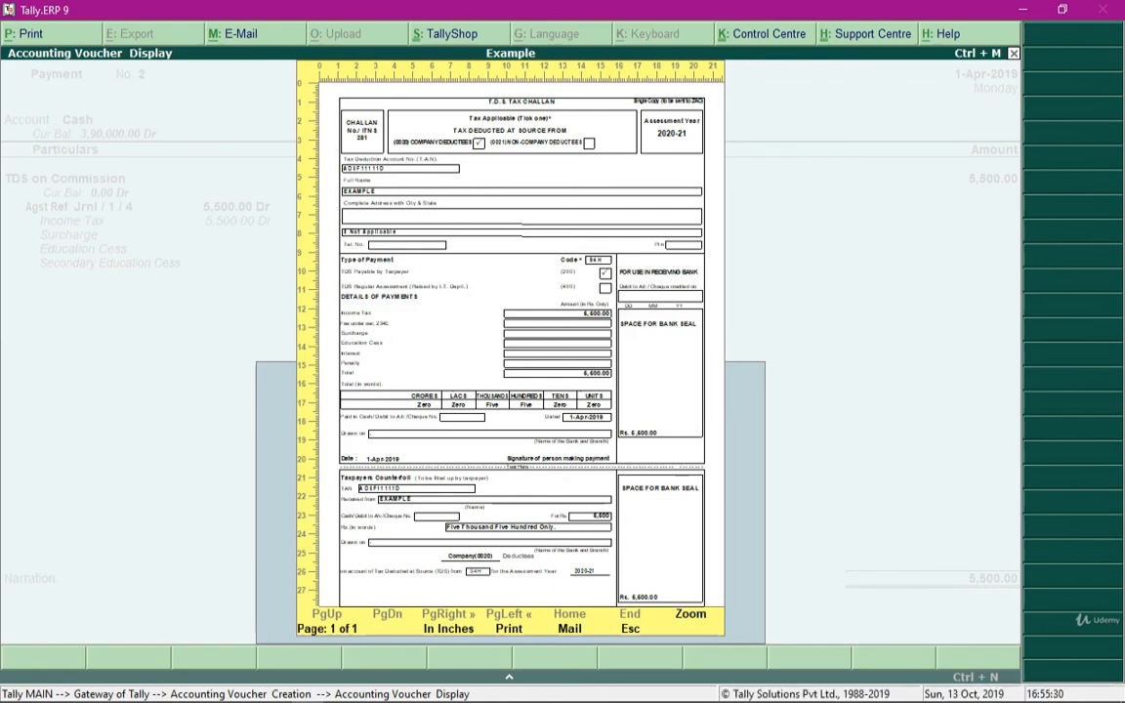
{"action": "key", "text": "alt+z"}
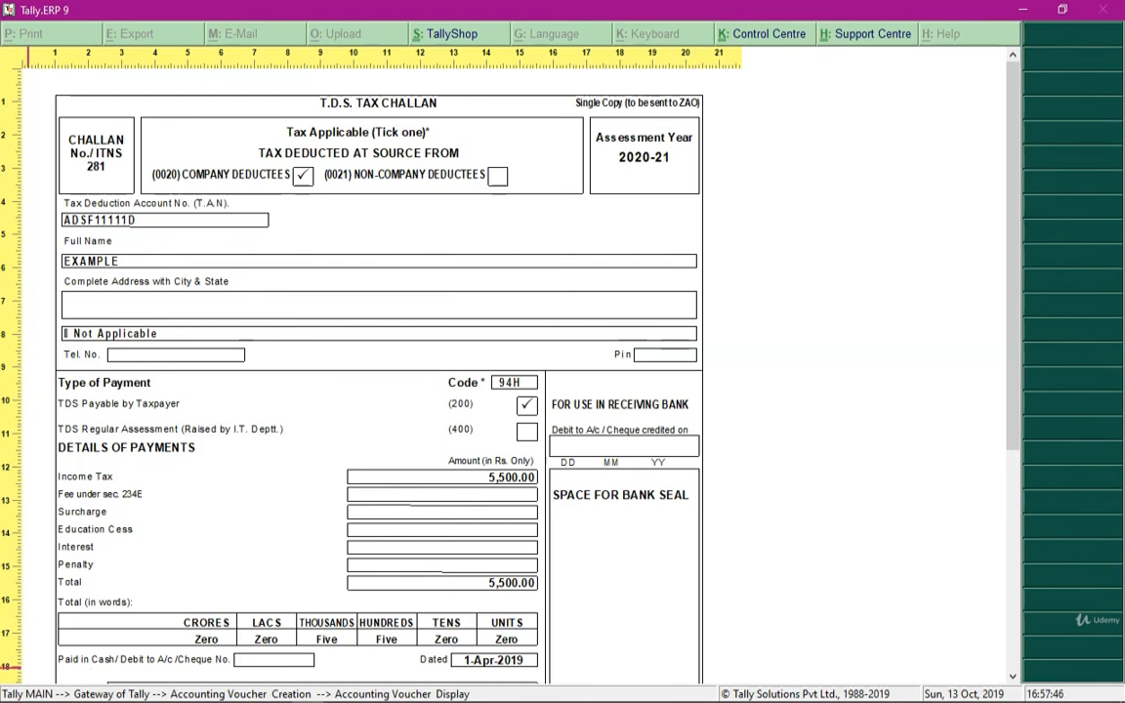